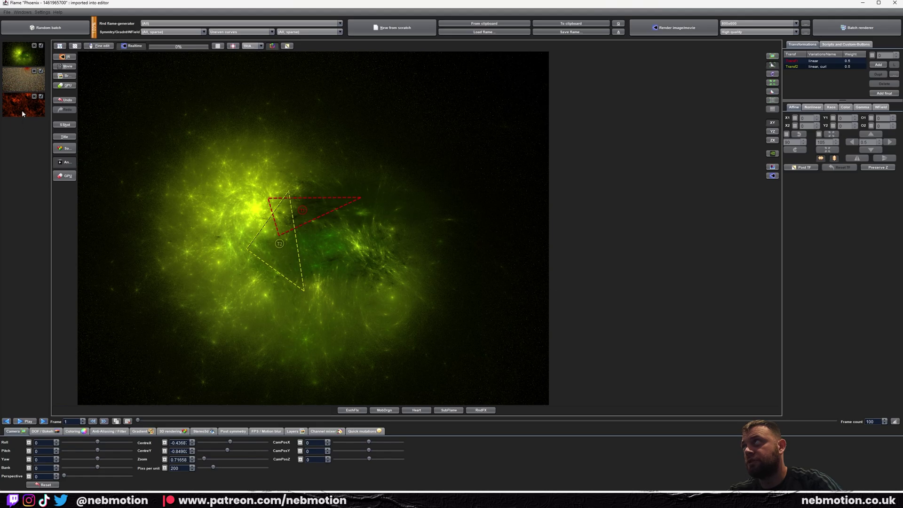
Load the Spirals, Phoenix and Xenomorph flames in turn from their thumbnails, finishing on Spirals
click(16, 75)
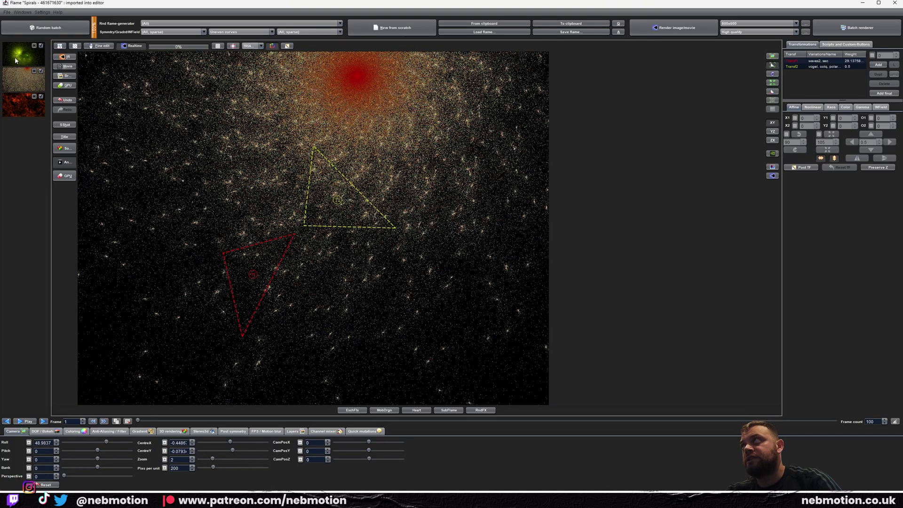
click(15, 57)
click(26, 94)
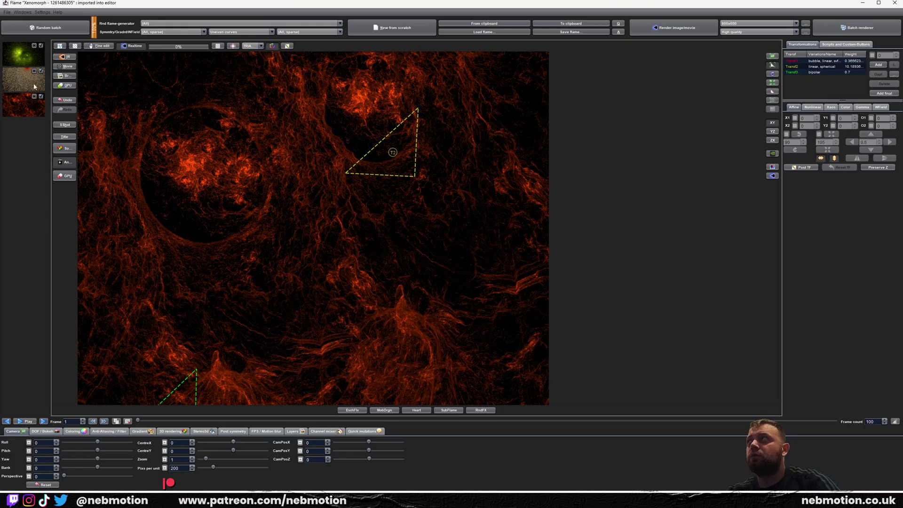
click(26, 71)
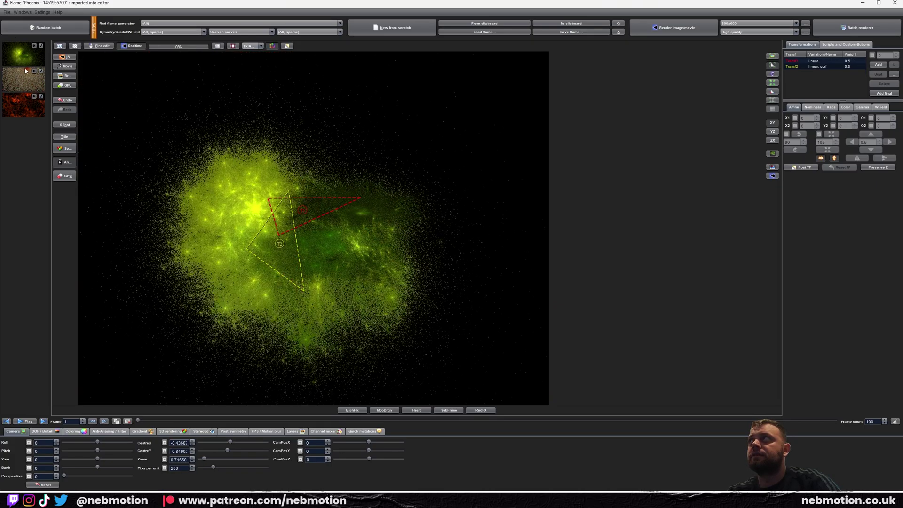
click(26, 71)
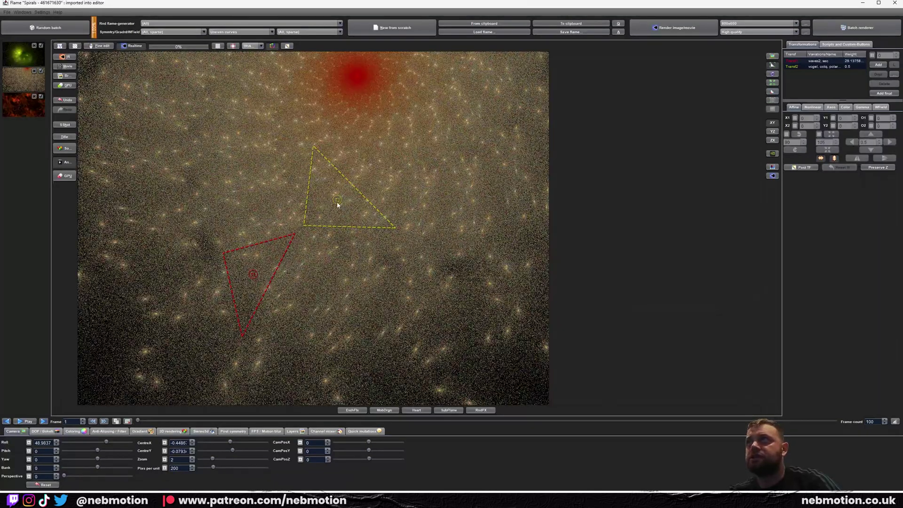
Move the Spirals flame's second transform far to the right off the preview, shrink it, and store the variant as a snapshot thumbnail
drag(337, 202, 690, 236)
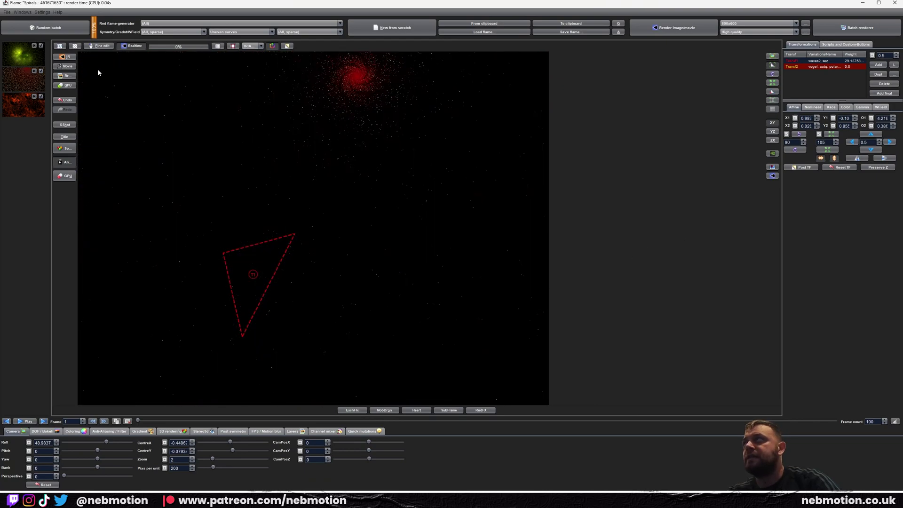
scroll(98, 72, down, 1)
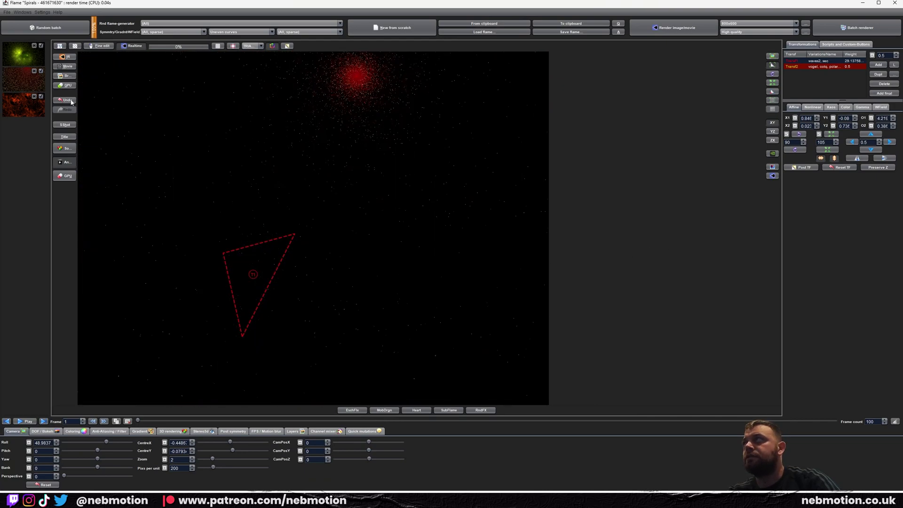
click(73, 124)
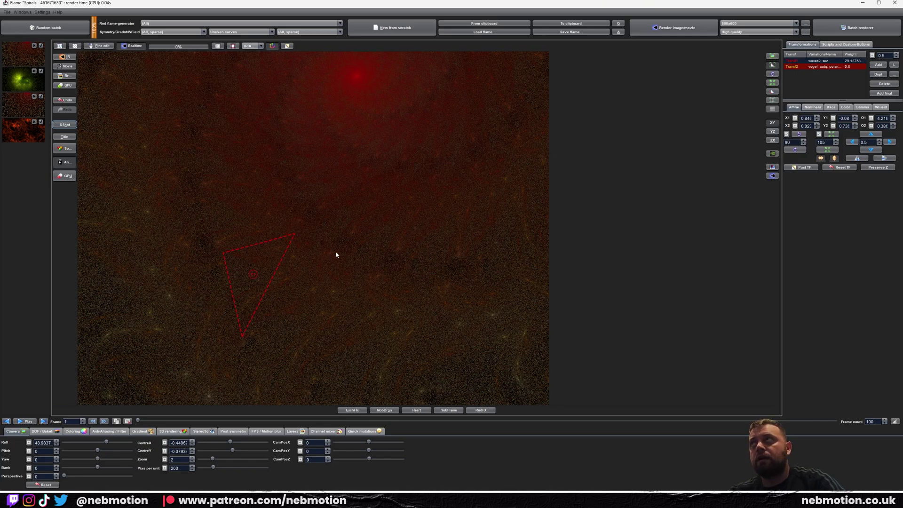
View the Xenomorph flame and return to the edited Spirals flame
click(29, 131)
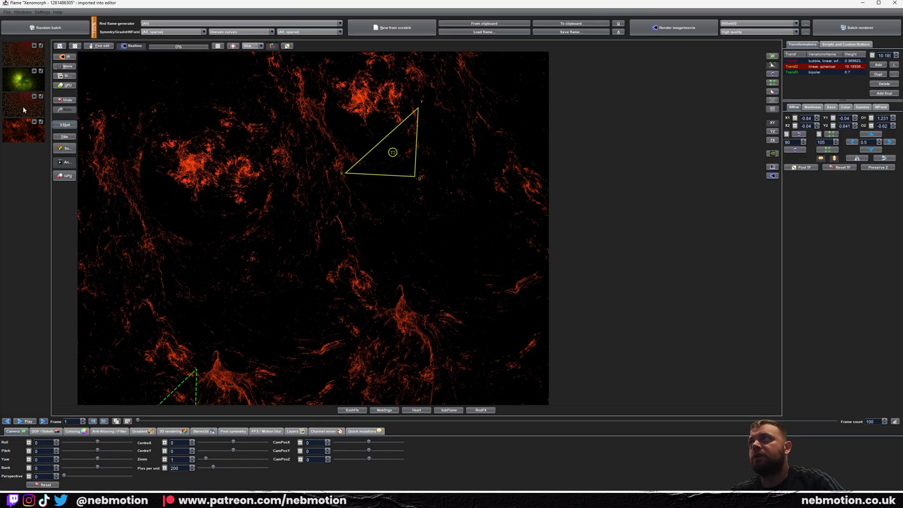
click(9, 79)
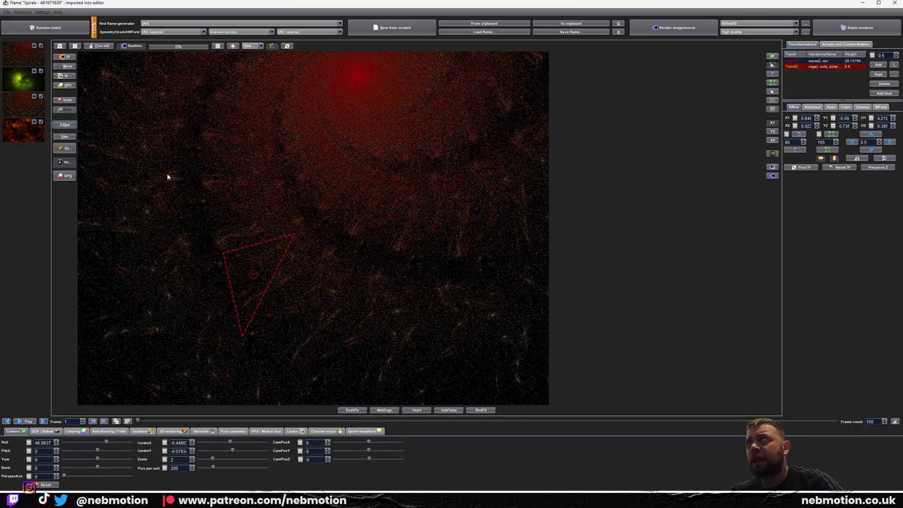
Generate a new random batch of flames and browse through its thumbnails
click(41, 29)
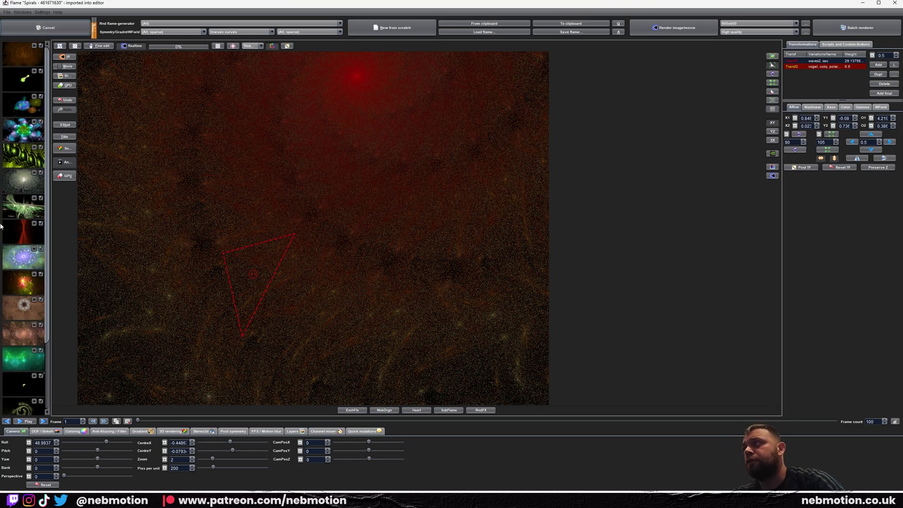
click(36, 156)
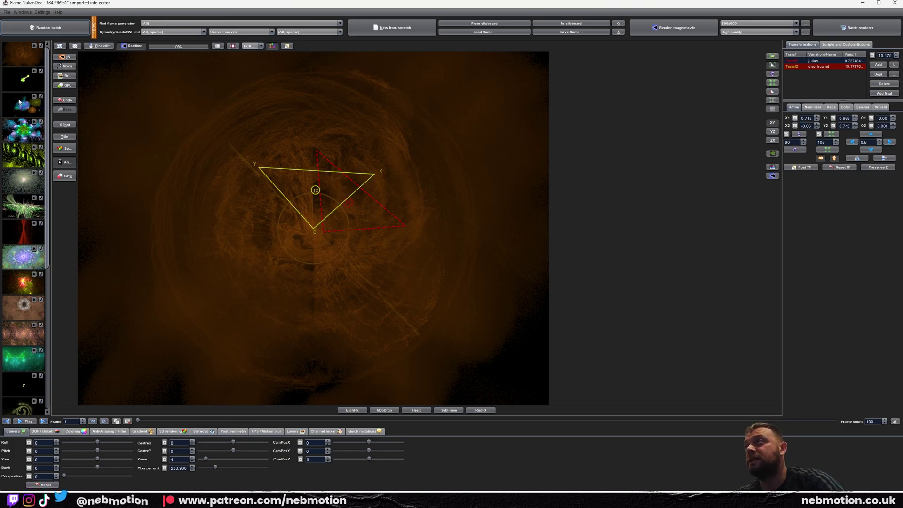
scroll(22, 161, down, 5)
scroll(35, 168, up, 5)
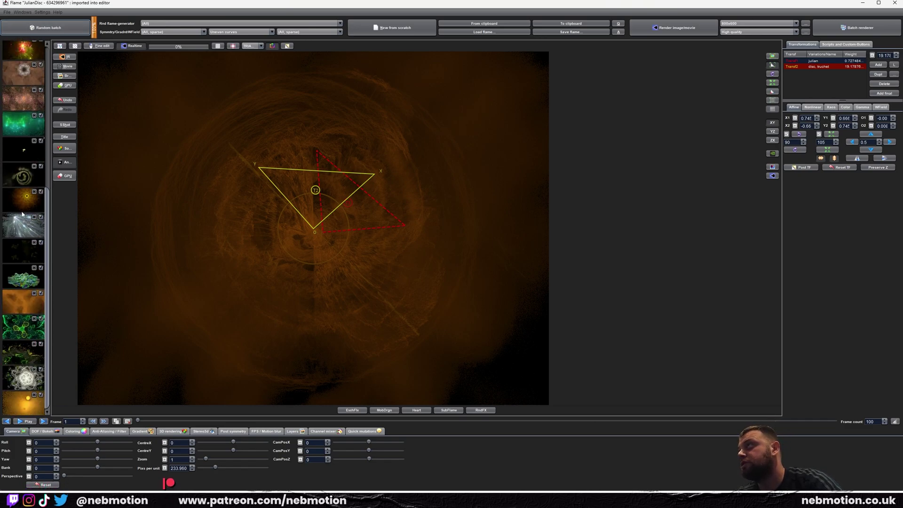
Preview the Outlines, Bokeh and Flowers3D flames from the batch and load the Brokat3D flame
click(20, 88)
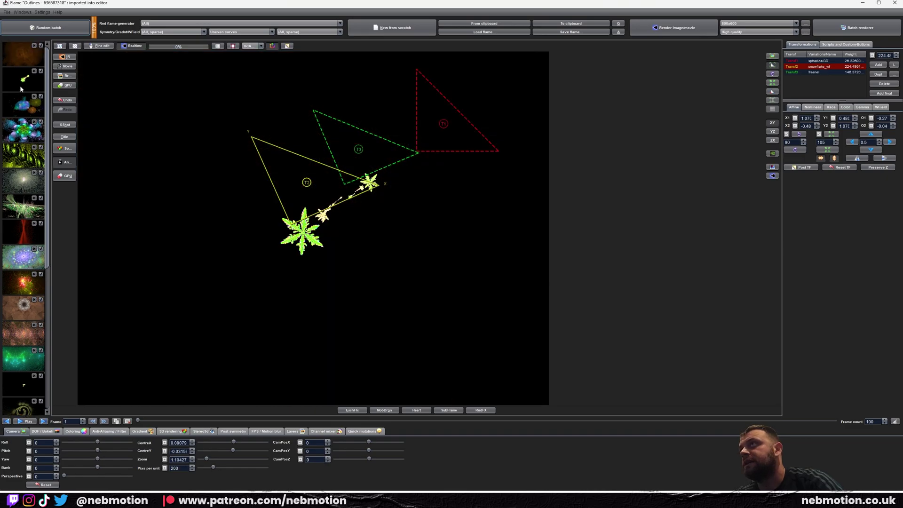
click(21, 108)
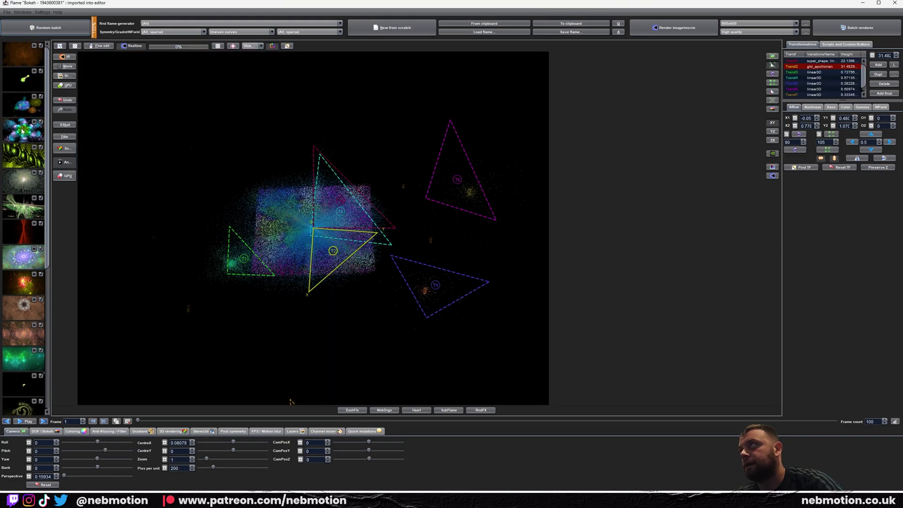
click(22, 130)
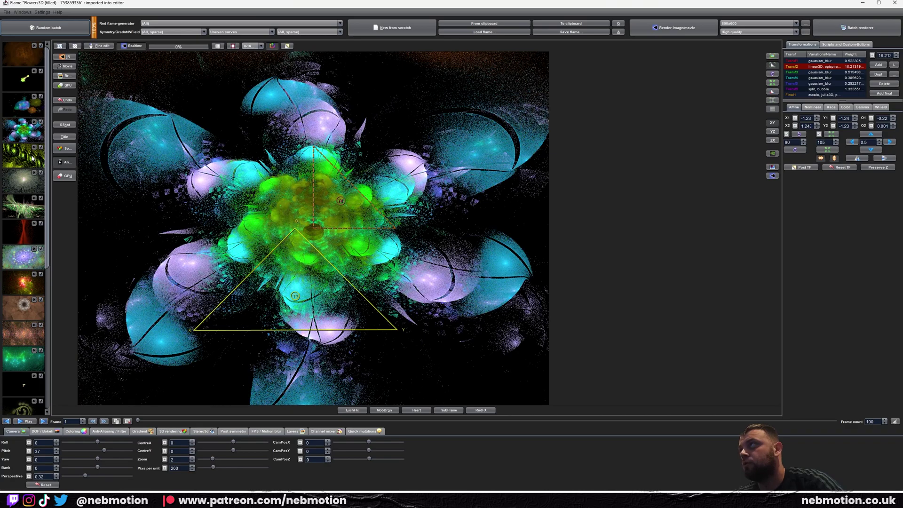
click(20, 215)
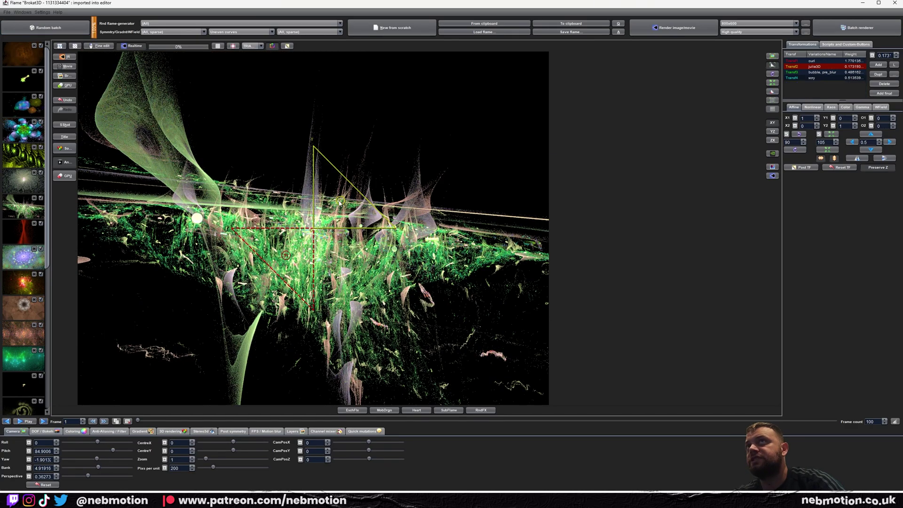
Move the Brokat3D flame's julia3D transform left to an origin of about -2.50, -0.18 and store a snapshot of the variant
click(272, 257)
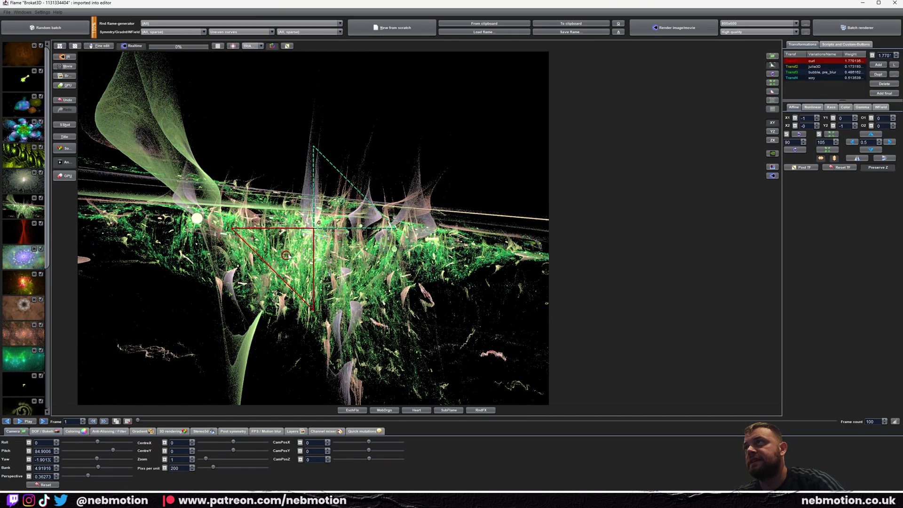
click(342, 206)
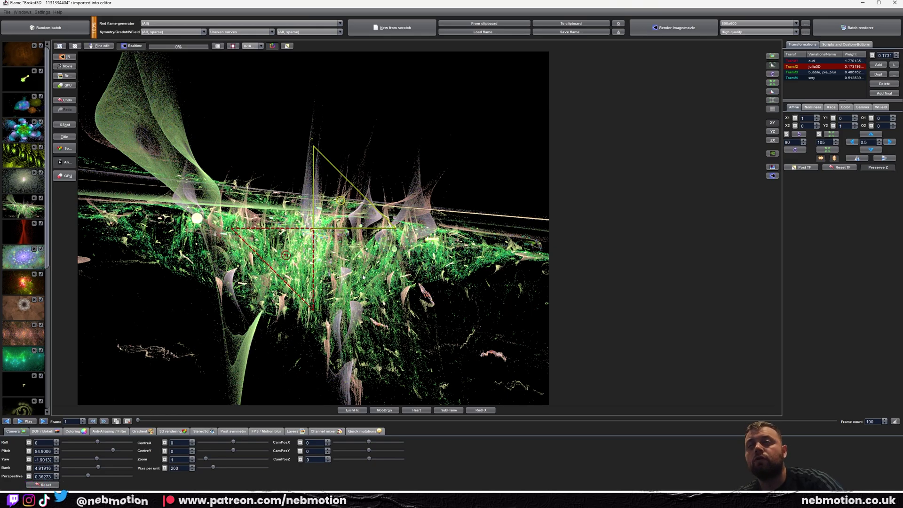
drag(363, 277, 243, 246)
drag(221, 171, 136, 187)
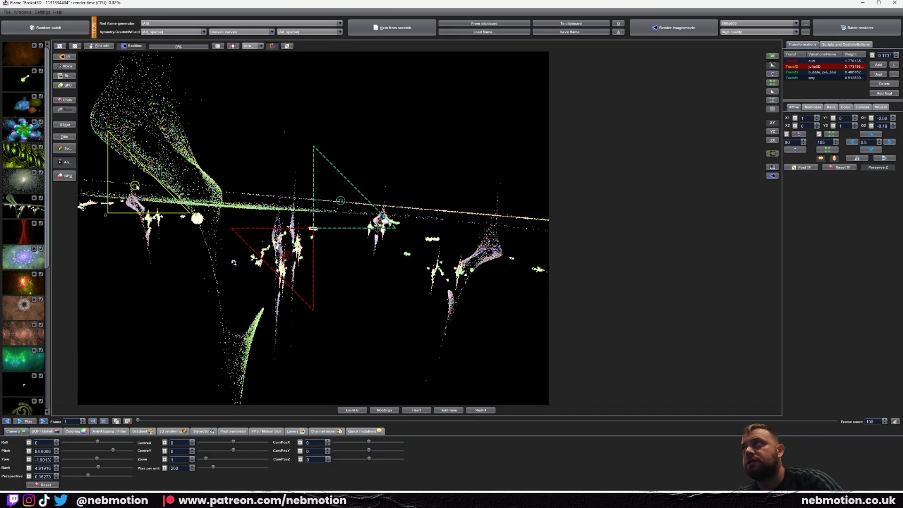
click(66, 125)
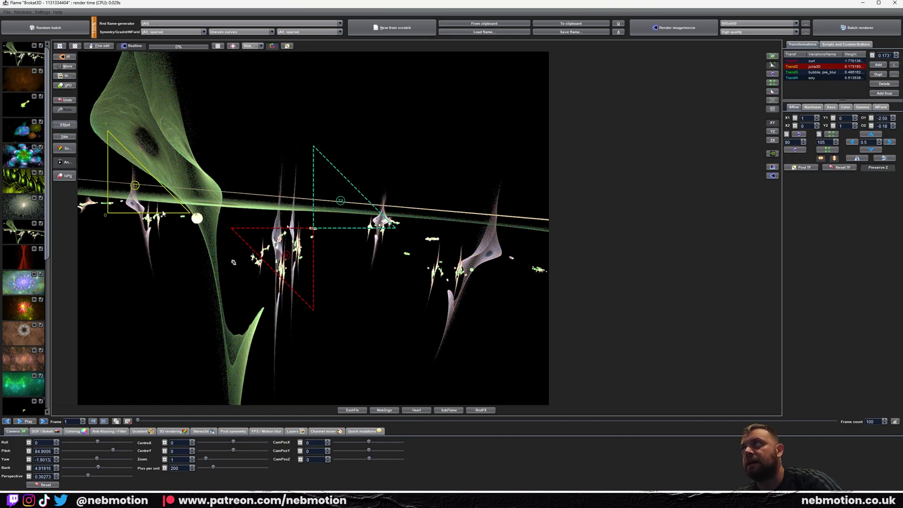
Load the white Julians flame and move its first transform toward the centre, to an origin of about 0.23, 0.56
drag(131, 184, 447, 136)
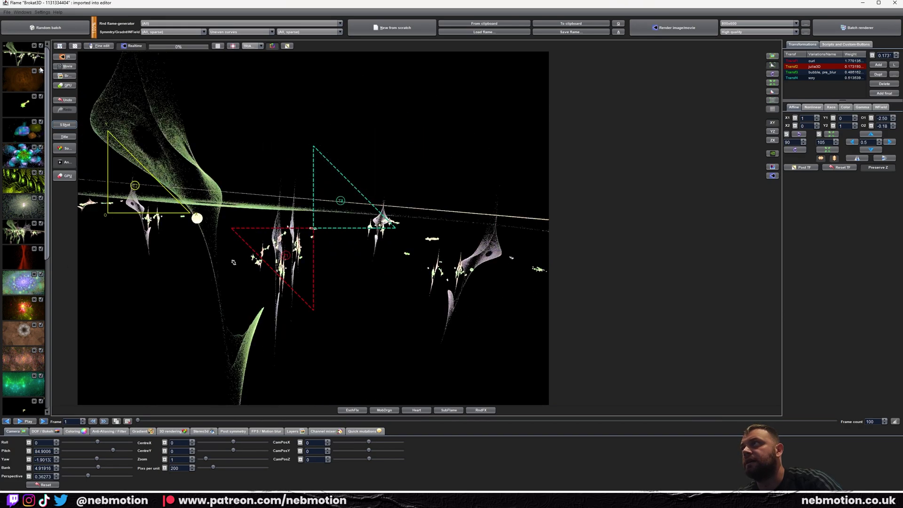
click(798, 63)
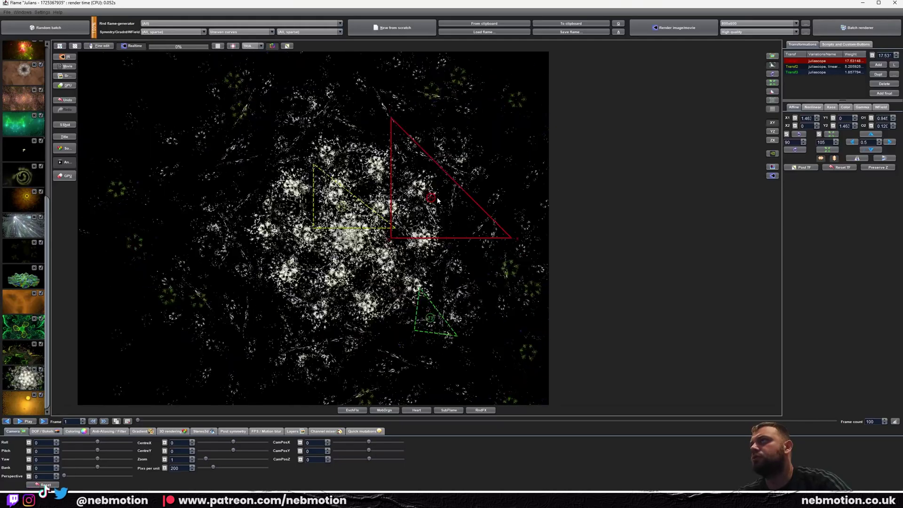
drag(437, 201, 371, 232)
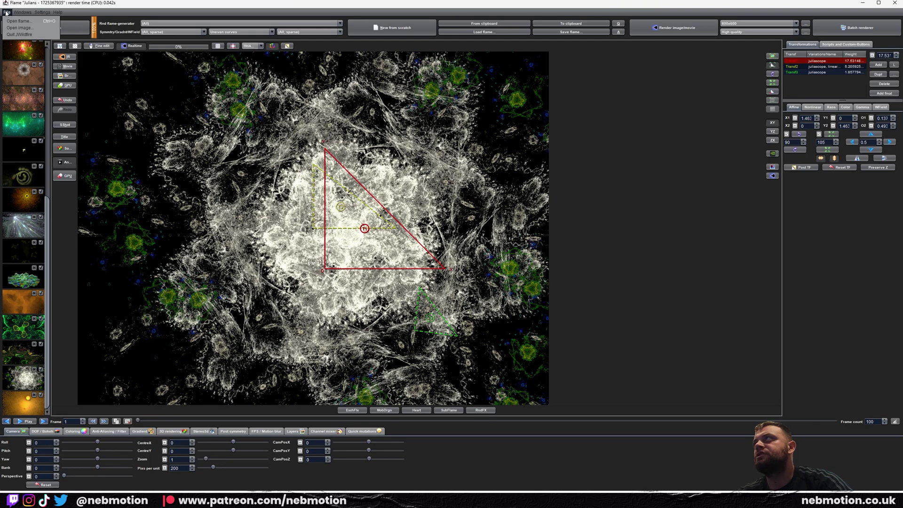
click(22, 12)
click(9, 12)
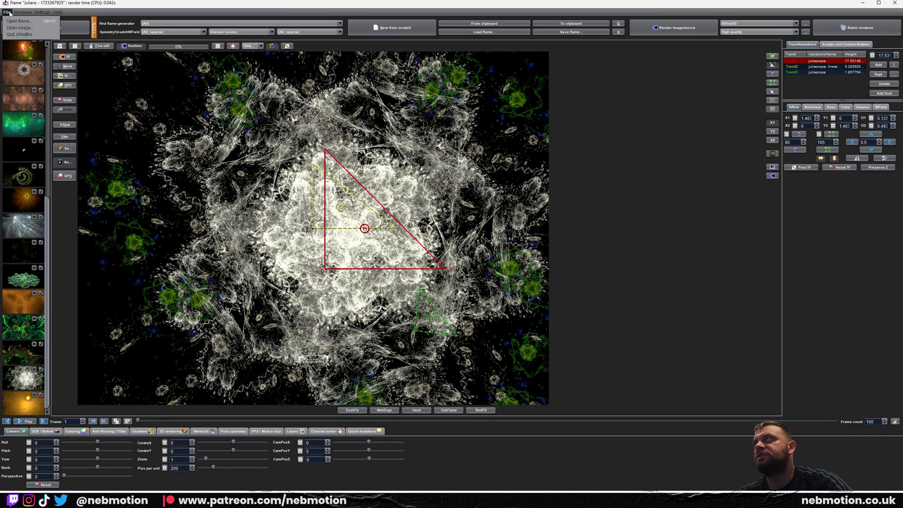
click(199, 11)
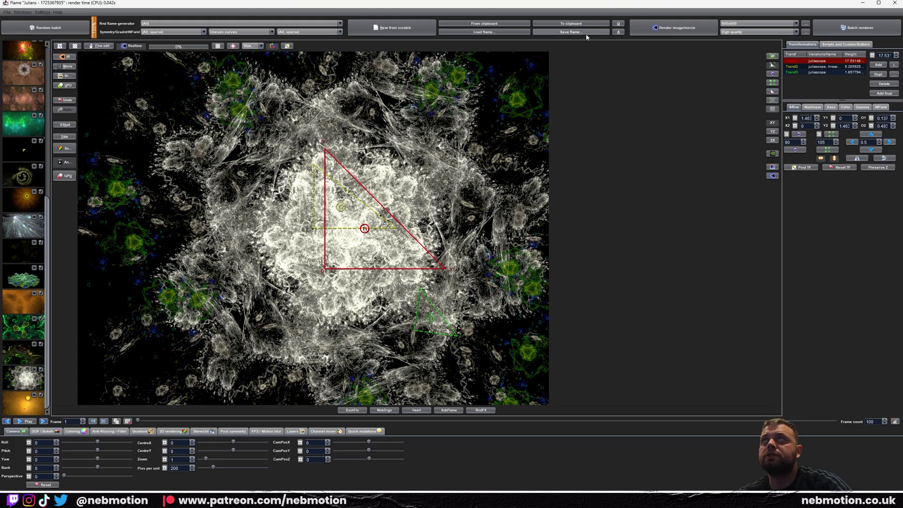
drag(362, 234, 370, 239)
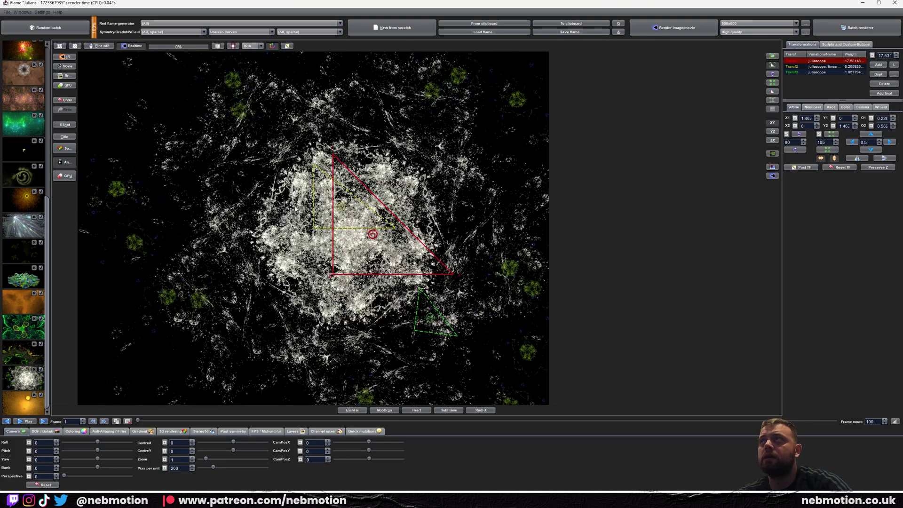
Start saving the flame and browse to the Flames folder inside JWILDFIRE on Big Drive (E:)
click(569, 32)
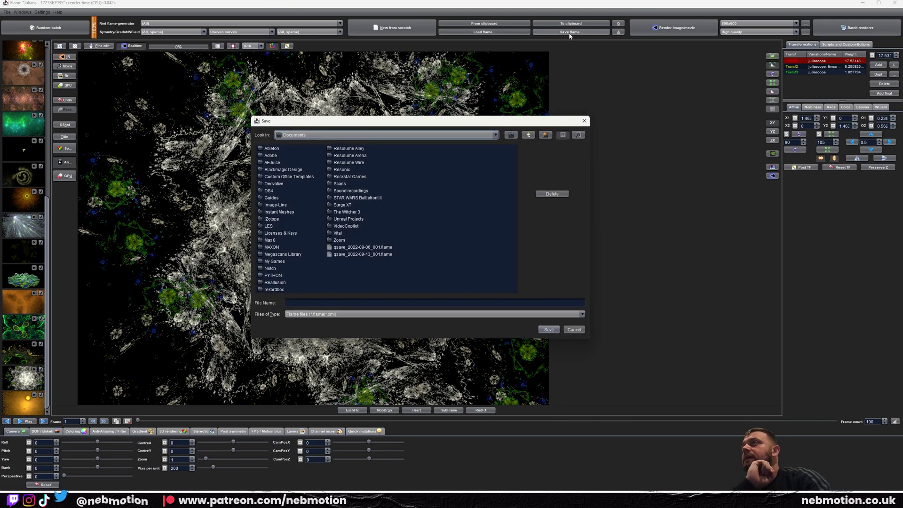
click(263, 179)
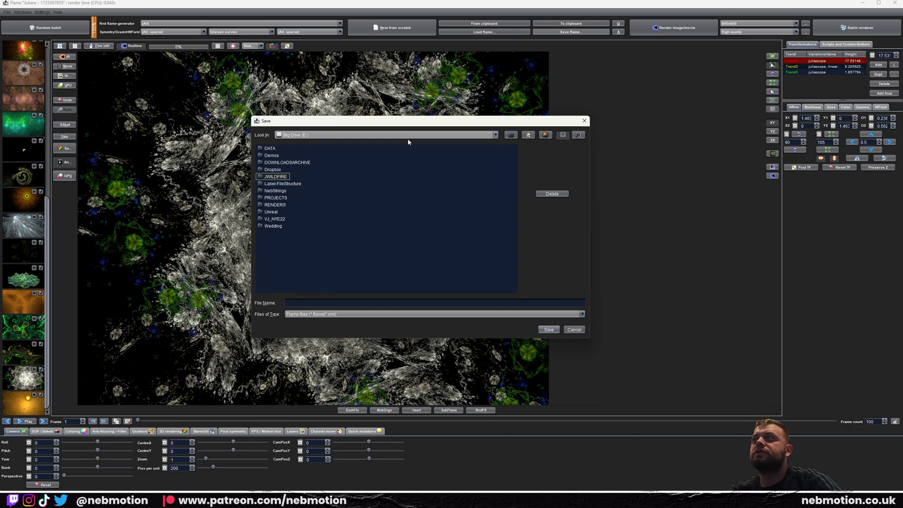
click(310, 135)
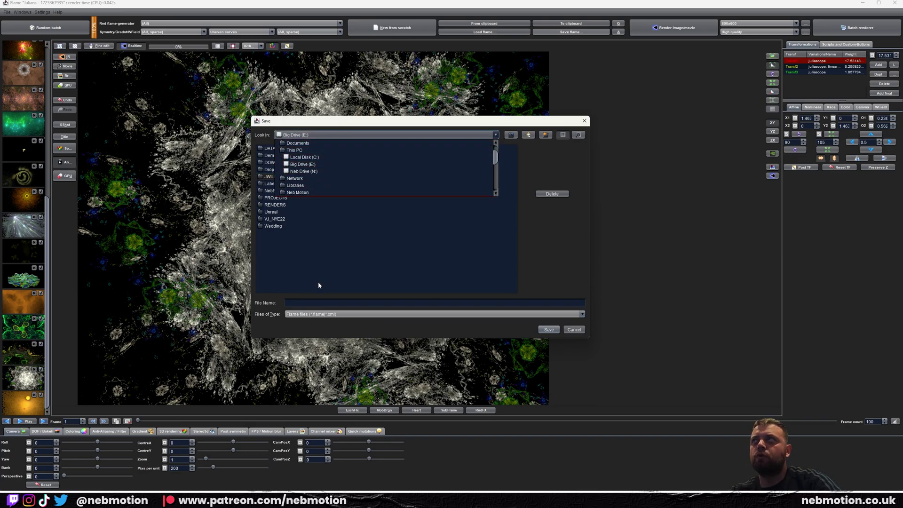
click(263, 190)
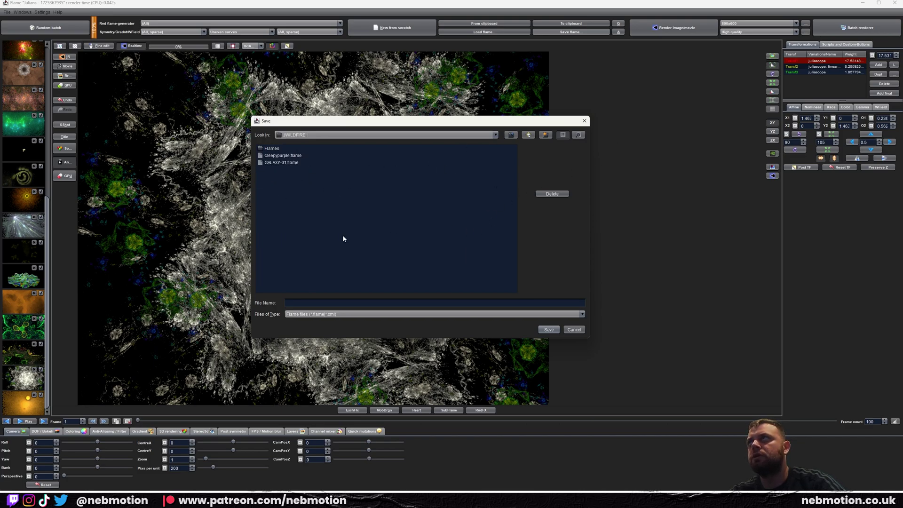
click(330, 135)
click(294, 245)
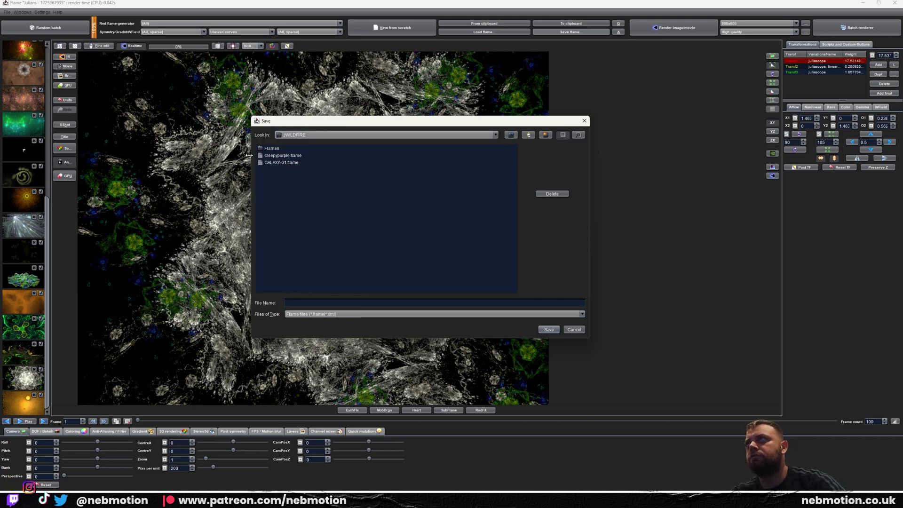
double_click(271, 148)
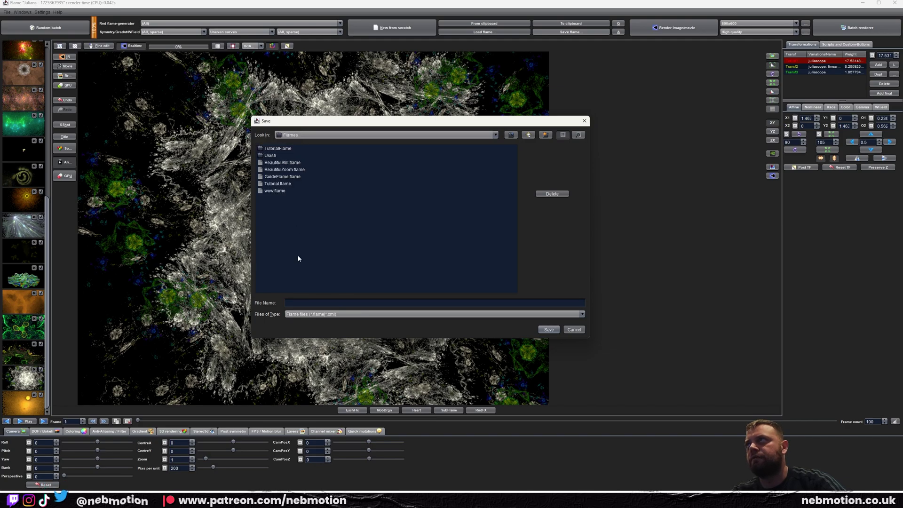
Name the flame file JW0002-TutorialFlame and save it
click(298, 302)
text(JW000)
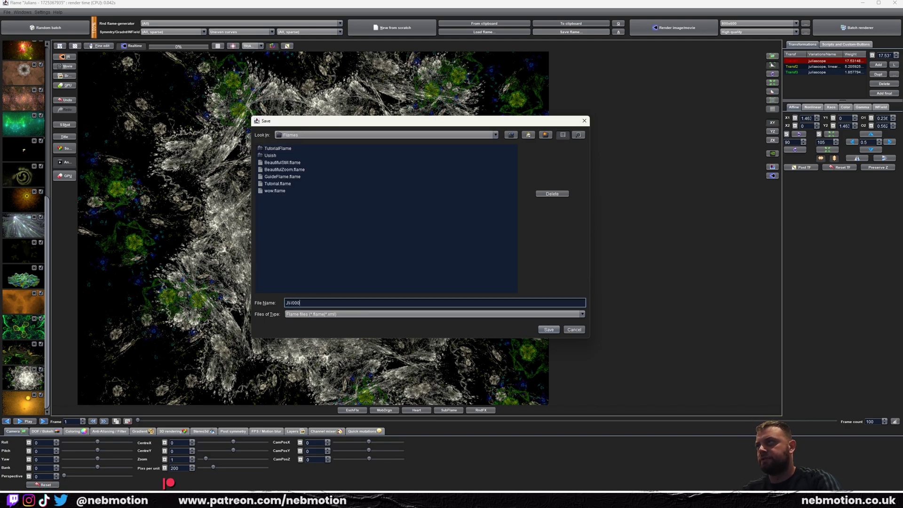
text(2-Tuto)
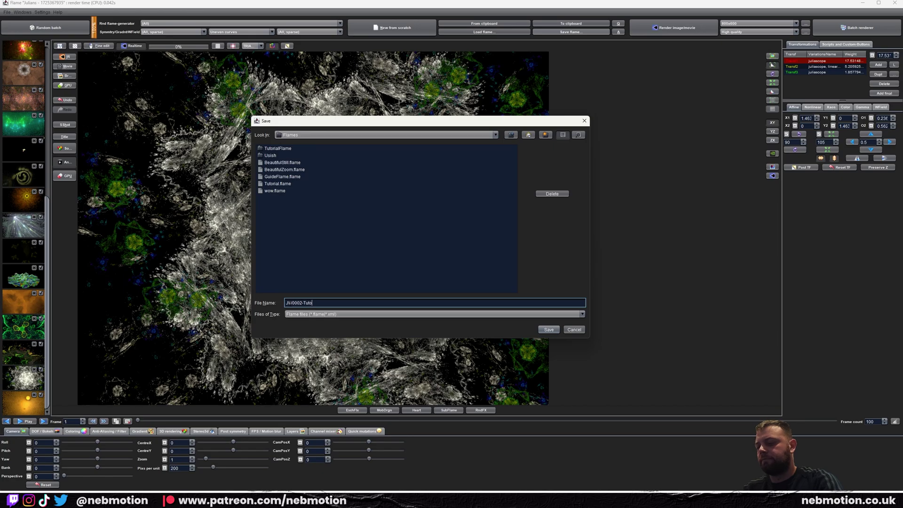
text(rialFlame)
key(Return)
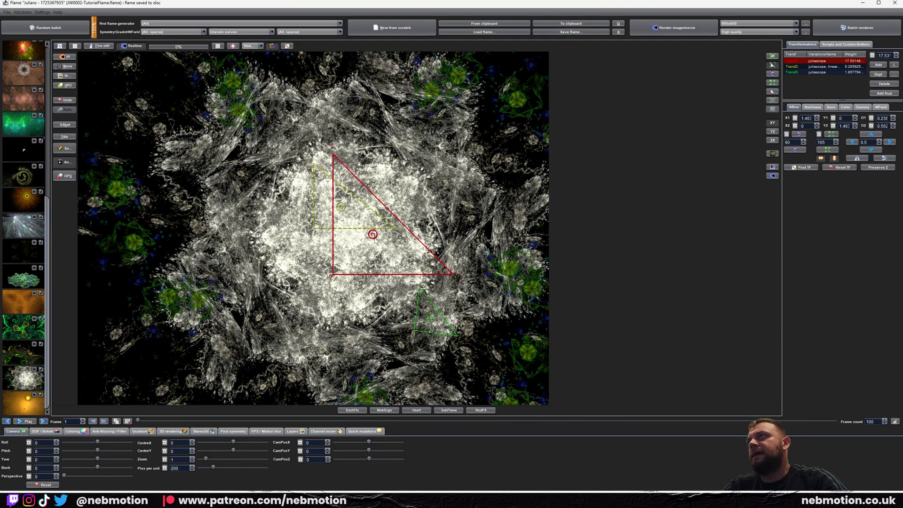
Move the first transform to the canvas's upper-left corner and the second transform to an origin of about -0.56, 1.36
drag(373, 234, 154, 91)
click(319, 285)
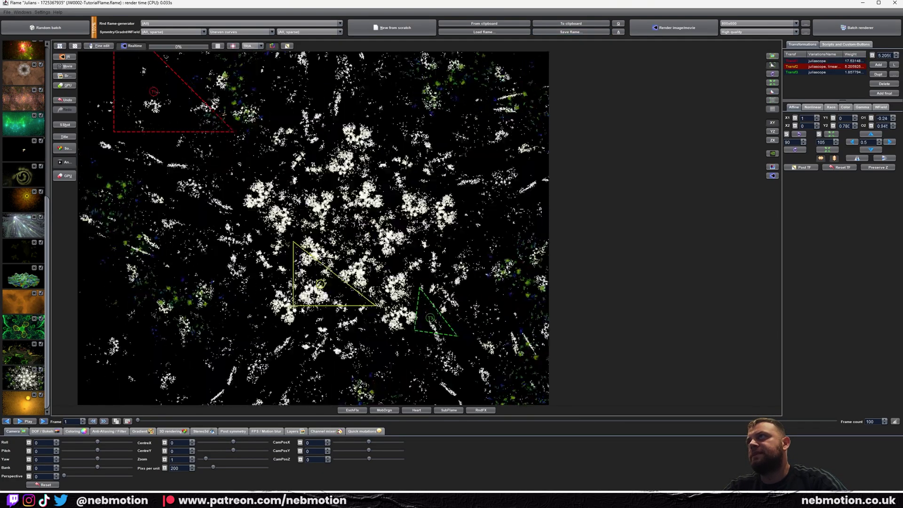
drag(320, 284, 290, 317)
Reload JW0002-TutorialFlame.flame from the Flames folder inside JWILDFIRE on Big Drive (E:)
click(484, 32)
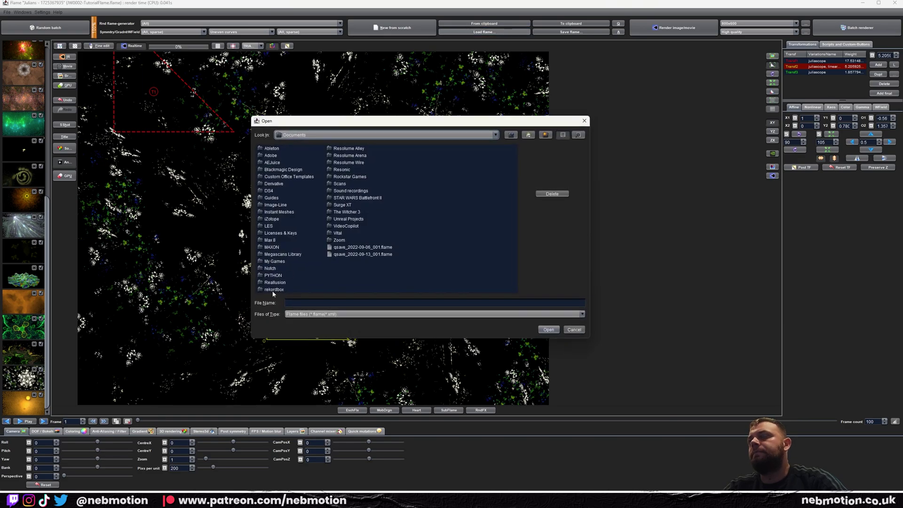
click(306, 135)
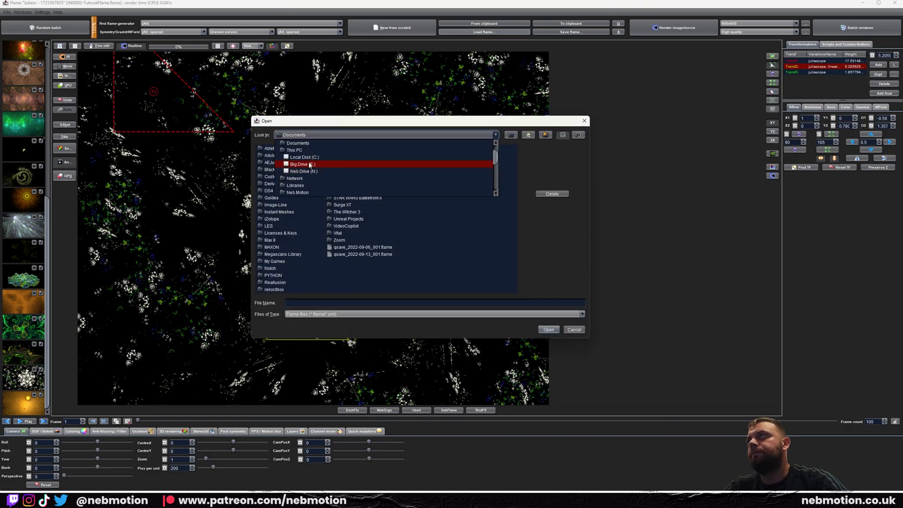
click(310, 165)
double_click(272, 181)
double_click(270, 148)
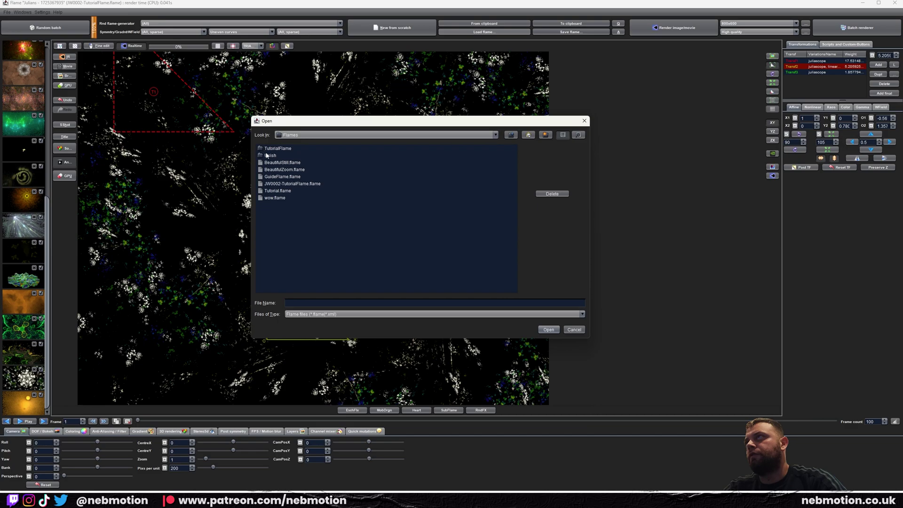
double_click(292, 184)
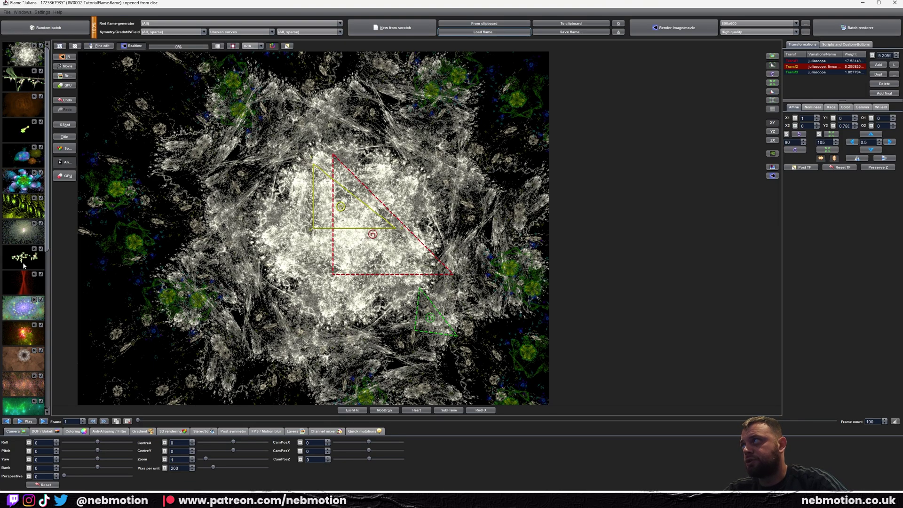
Toggle the animation controls off and back on, and set the frame count to 300
scroll(32, 246, down, 5)
click(349, 205)
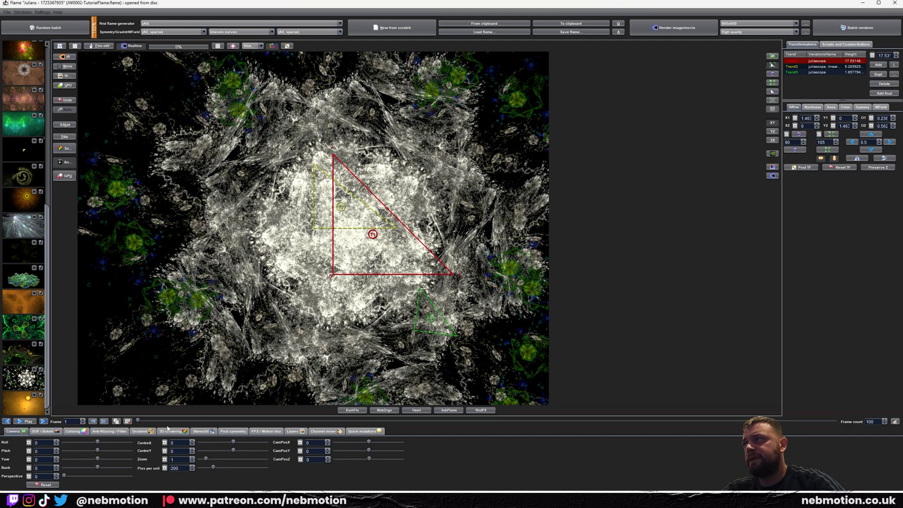
click(70, 164)
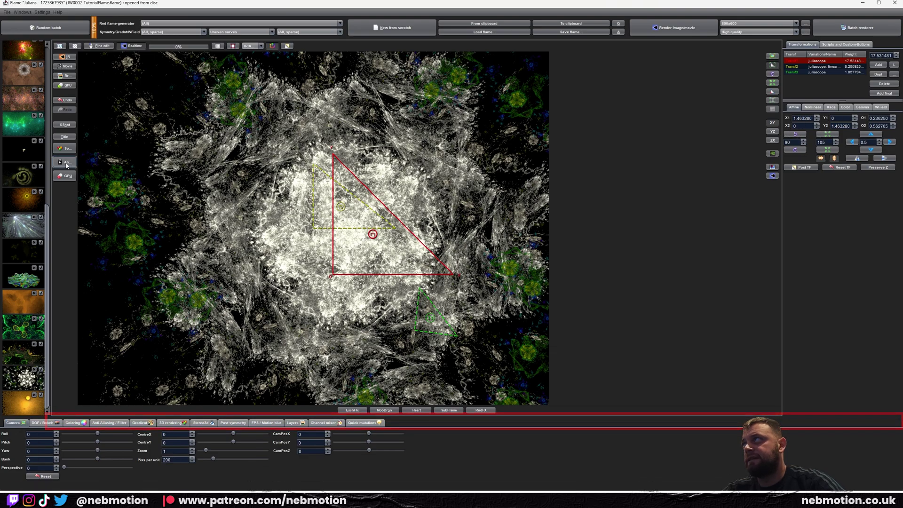
click(66, 164)
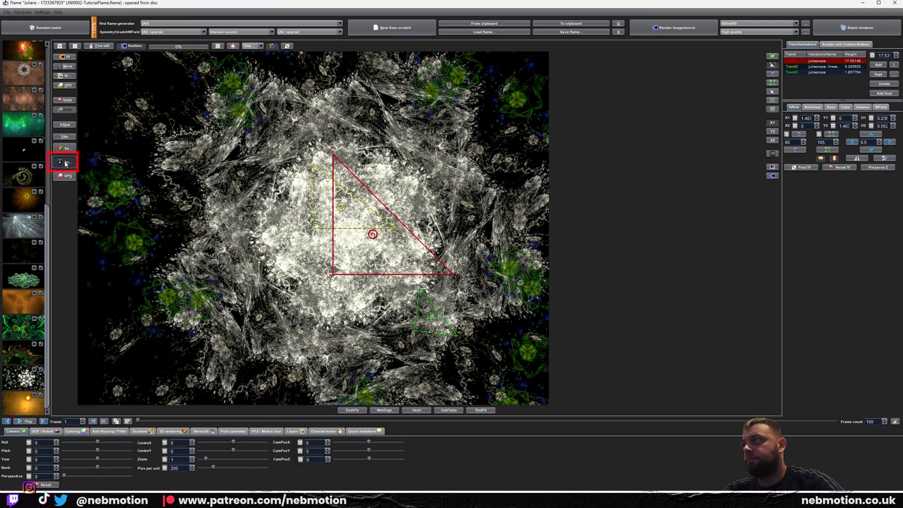
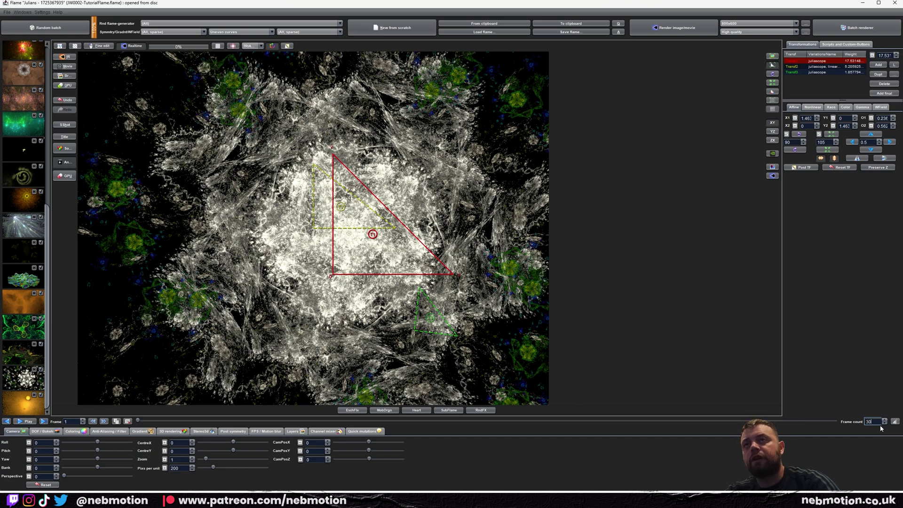
click(179, 292)
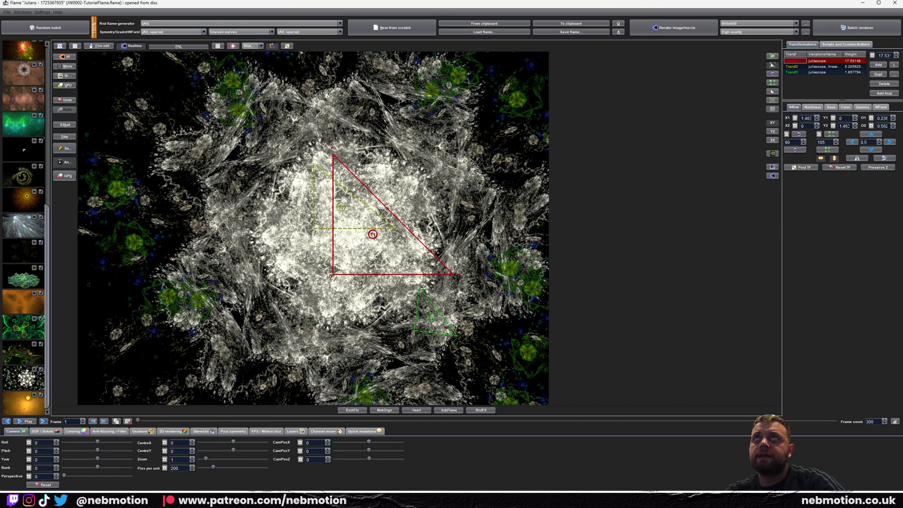
Move the first transform up to an origin of about 0.17, -0.09 and scale it to about 1.08
drag(321, 266, 308, 214)
drag(377, 229, 382, 226)
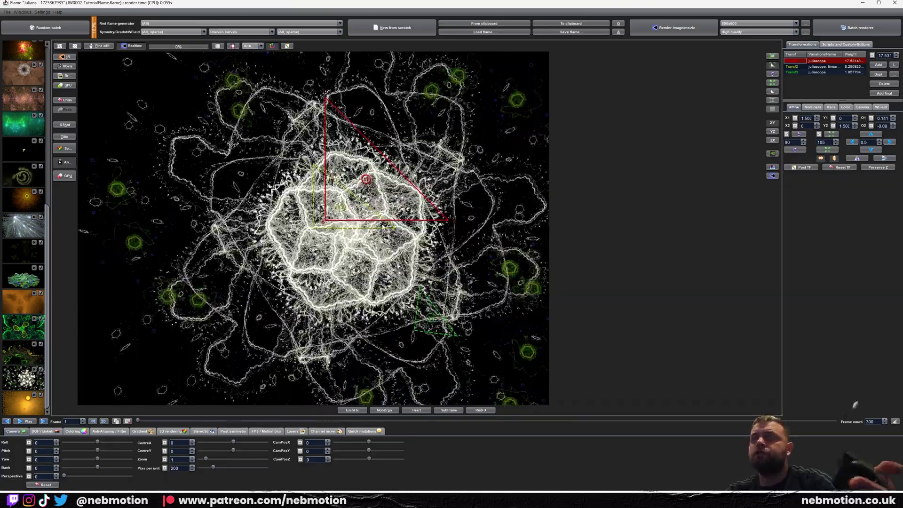
scroll(382, 226, up, 4)
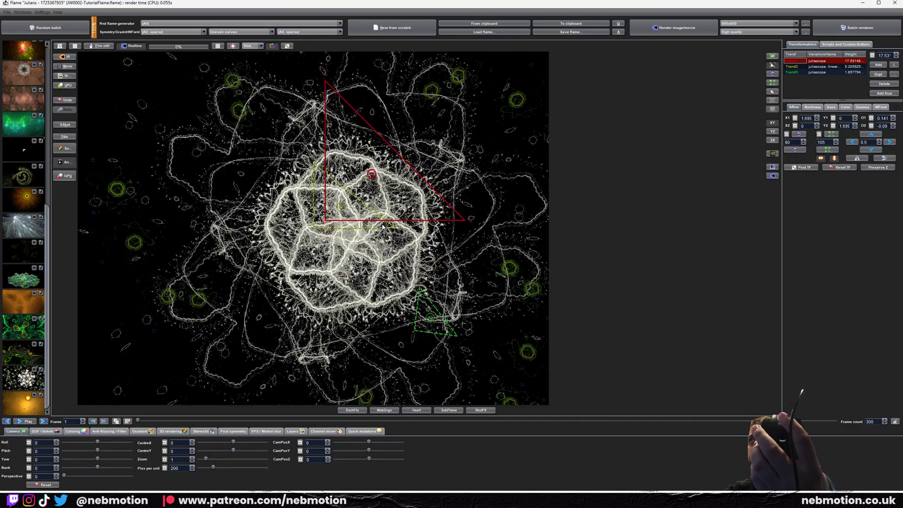
scroll(382, 226, down, 7)
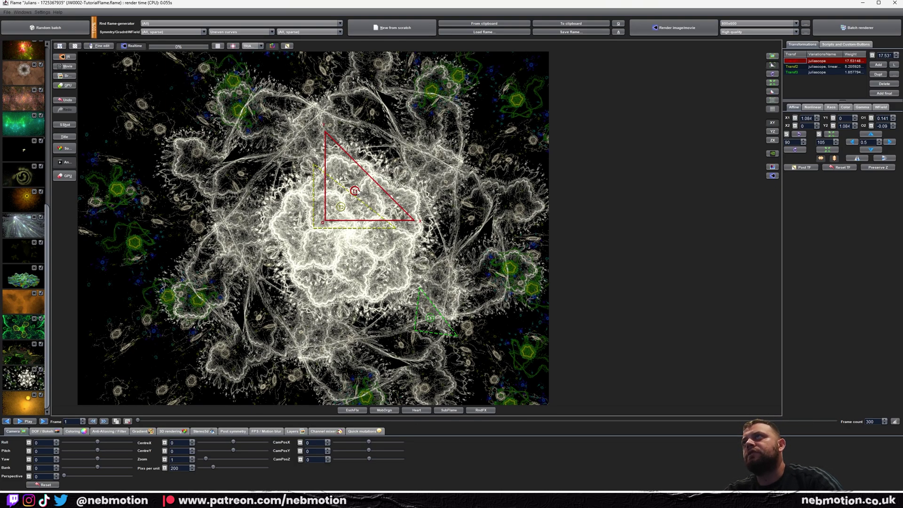
drag(357, 192, 360, 192)
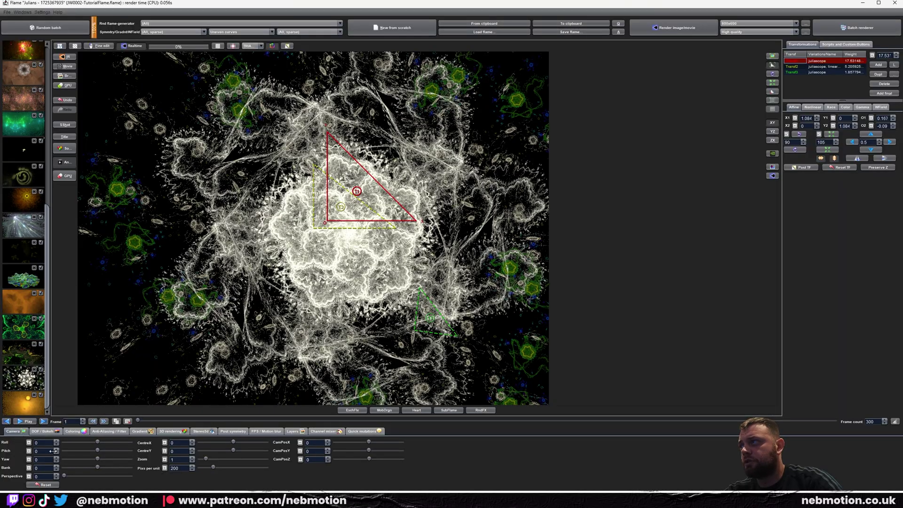
Zoom the camera out to 0.781 and shrink the first transform to a scale of about 0.67
drag(205, 461, 203, 463)
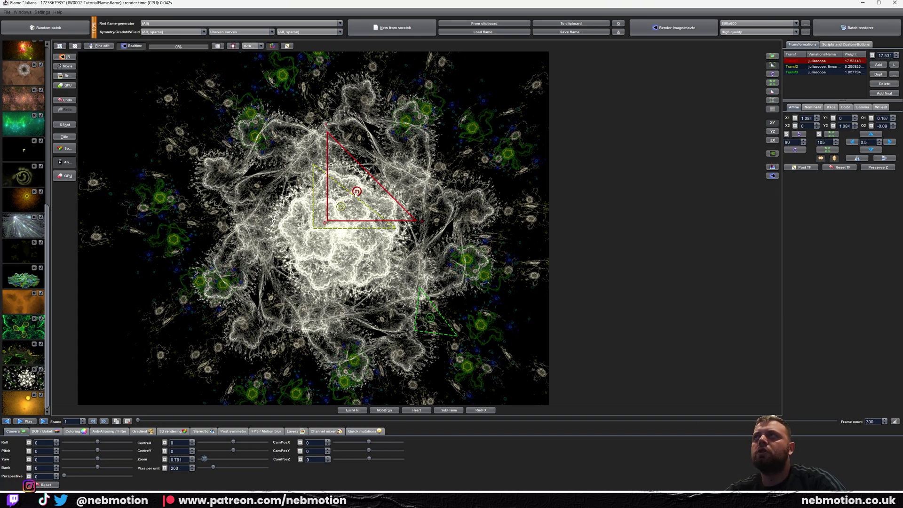
drag(357, 191, 350, 224)
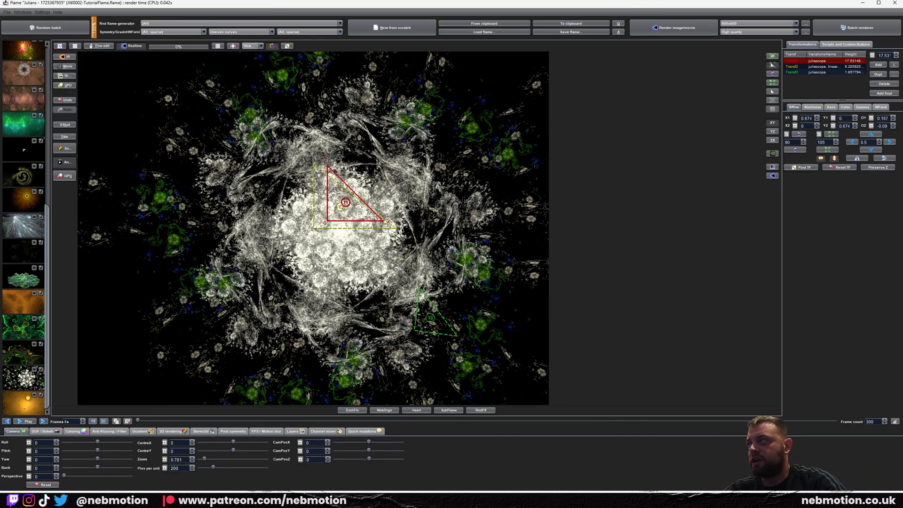
Enable motion curves on the first transform's X1, X2, Y1 and Y2 properties at frame 1, keeping the default curve settings
click(794, 119)
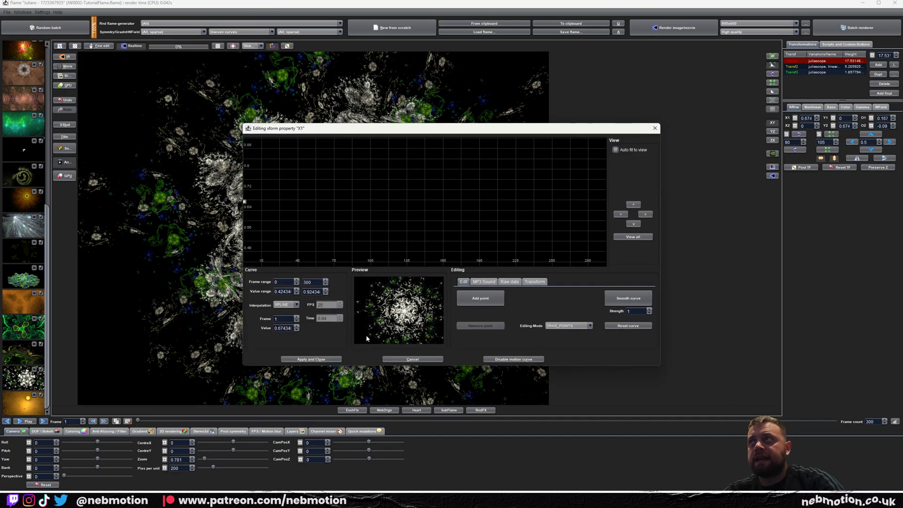
click(311, 361)
click(795, 126)
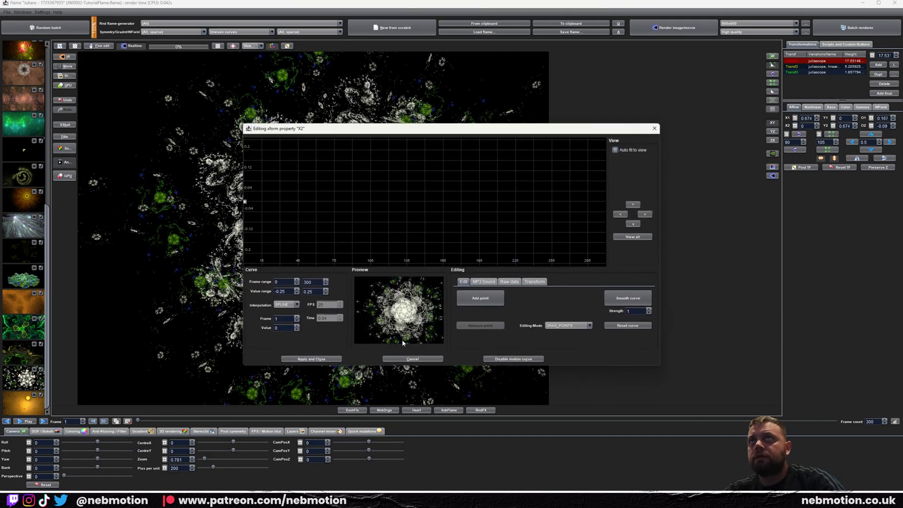
click(323, 360)
click(833, 118)
click(311, 359)
click(832, 126)
click(312, 359)
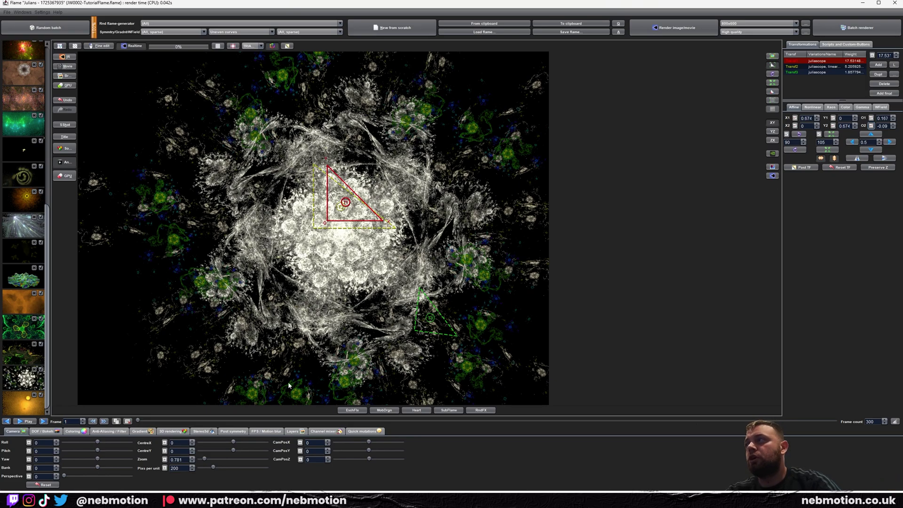
At frame 300, enlarge the first transform to a scale of about 3.60 and play back the animation
click(43, 422)
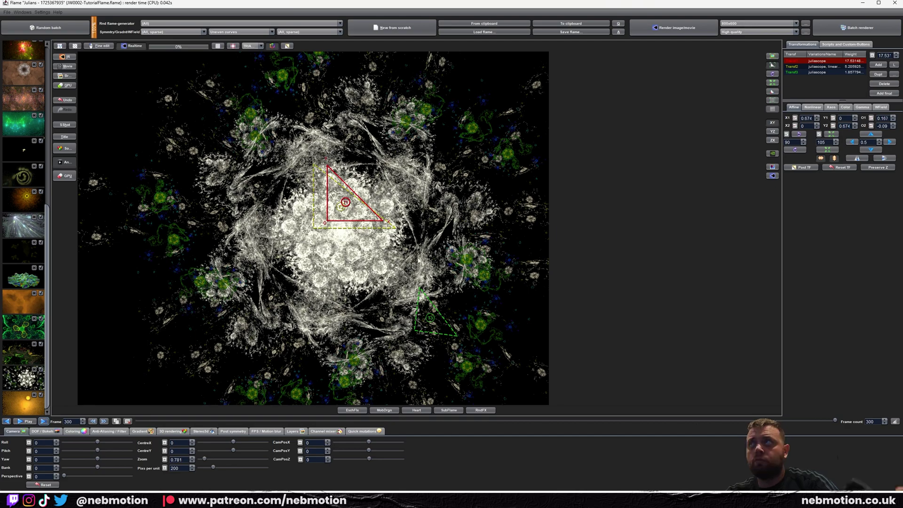
scroll(418, 259, up, 10)
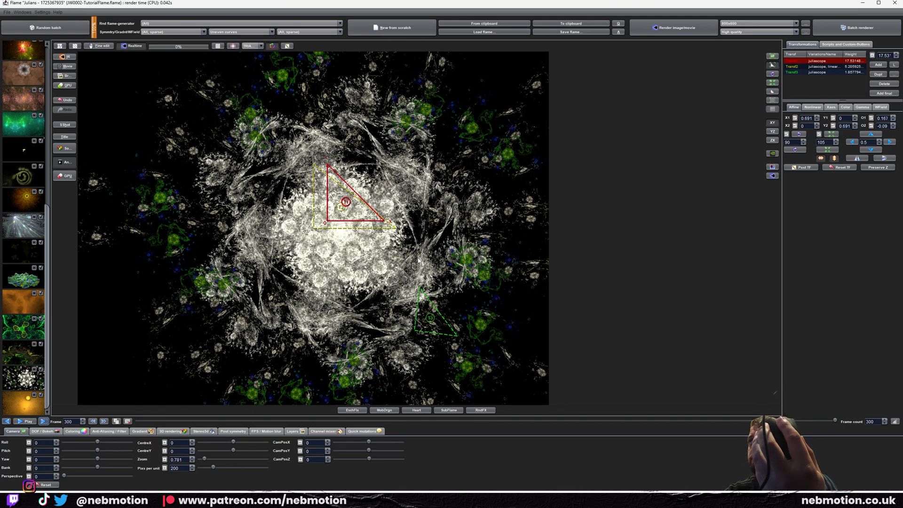
scroll(418, 259, up, 10)
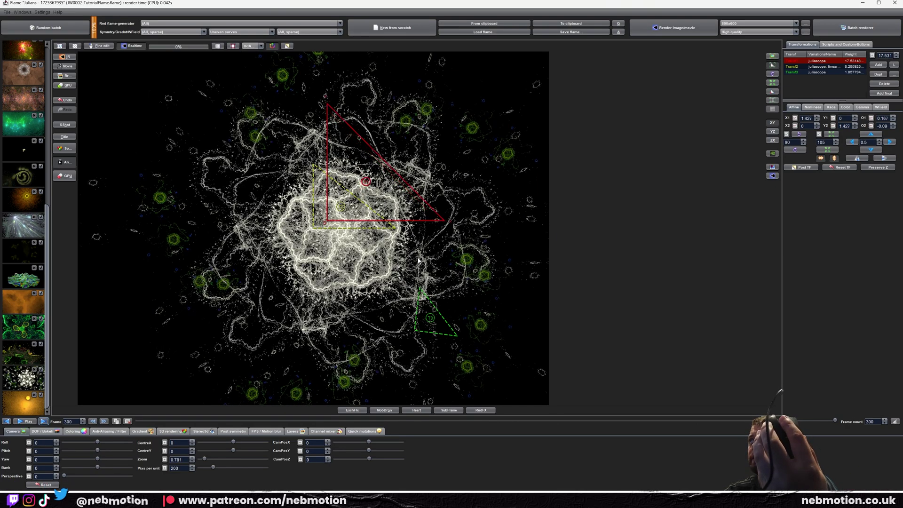
scroll(418, 259, up, 3)
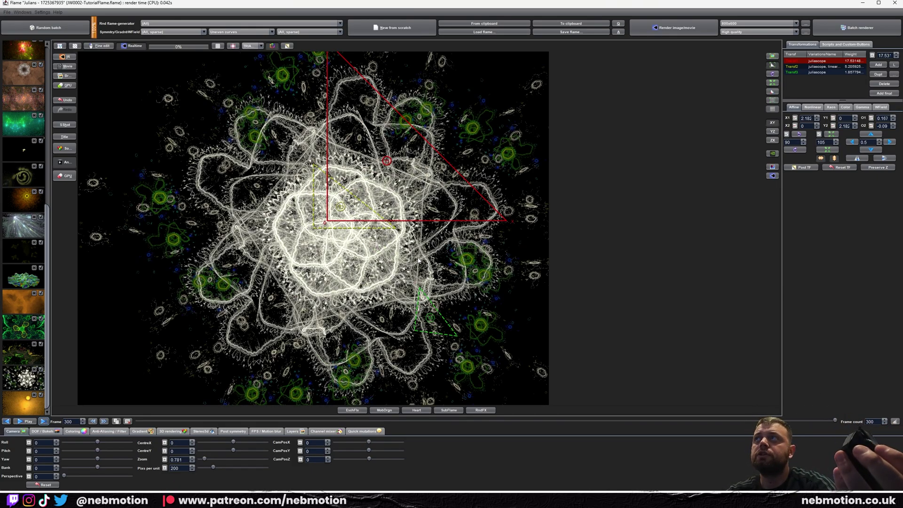
scroll(418, 259, up, 2)
scroll(418, 260, up, 10)
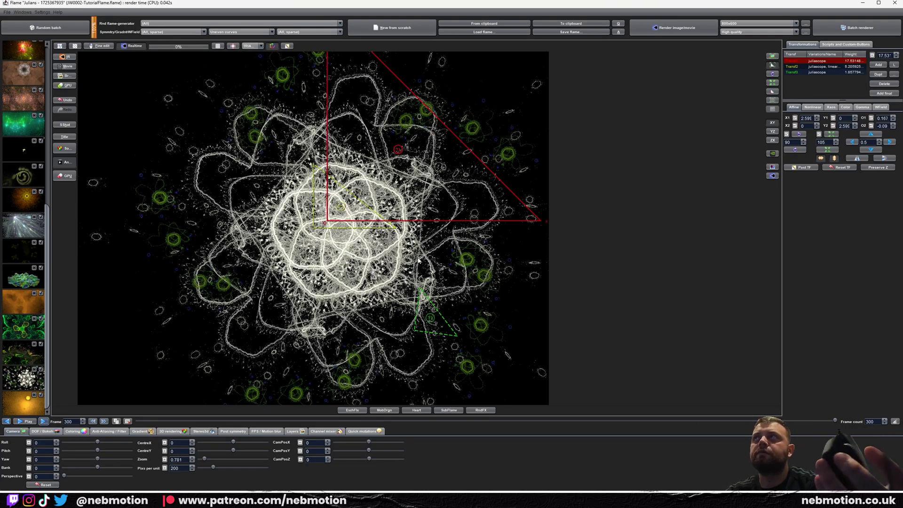
scroll(418, 259, down, 3)
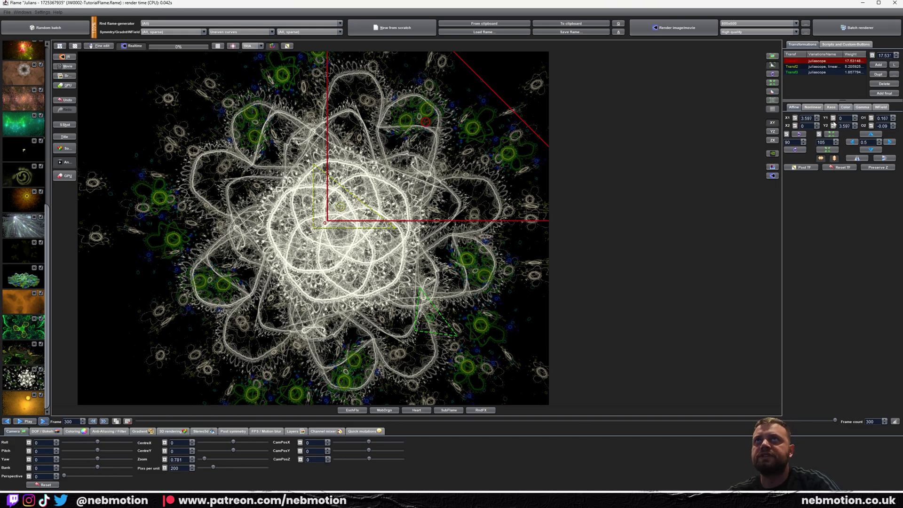
click(26, 421)
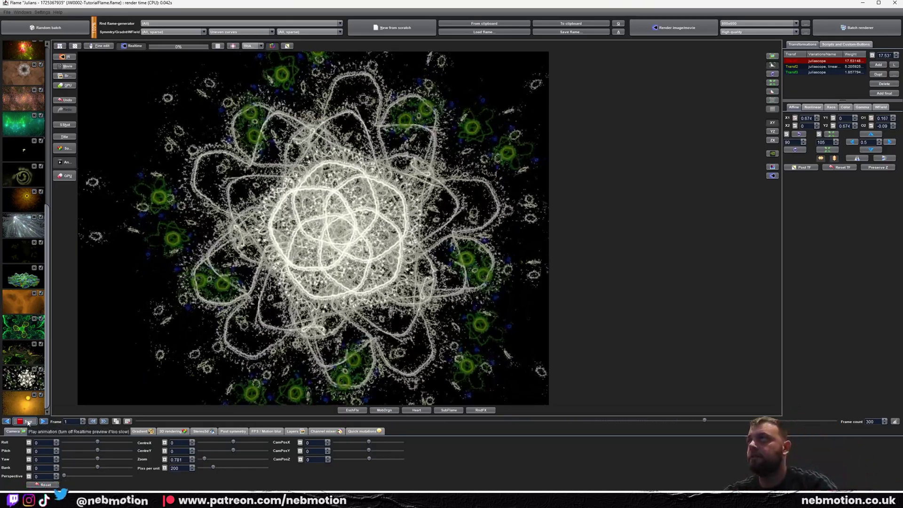
click(29, 421)
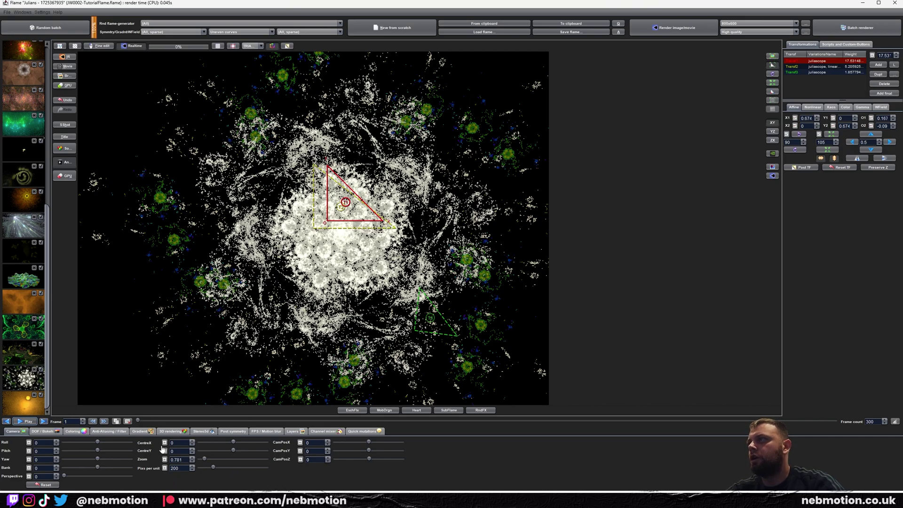
Enable a motion curve on pixels per unit, raise its value to 413 at frame 300, and play back the animation
click(165, 468)
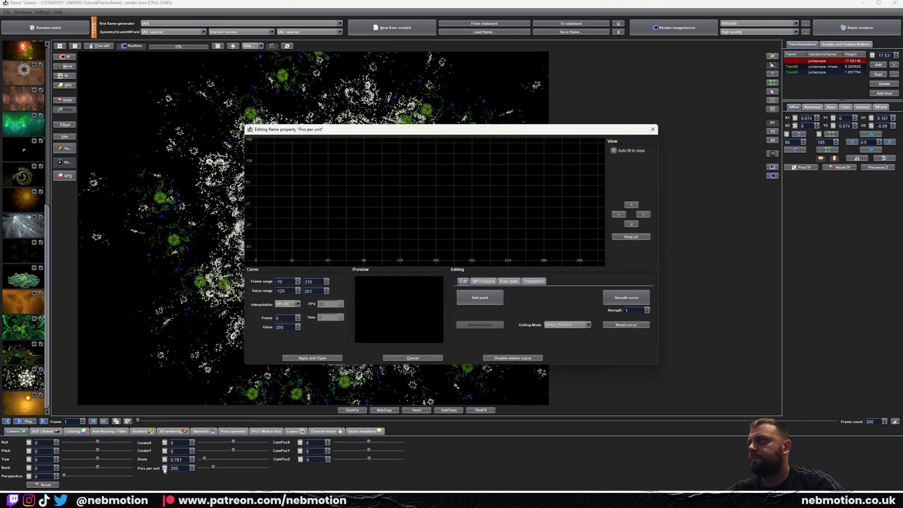
click(311, 359)
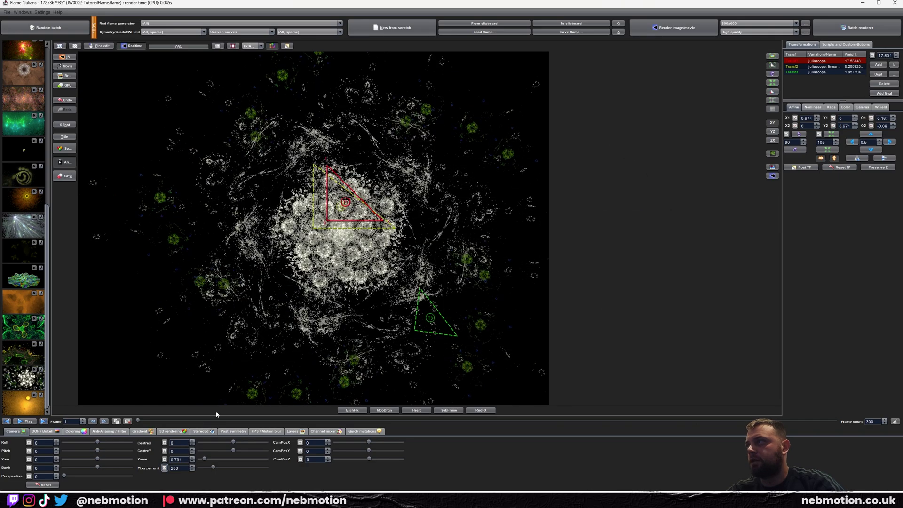
click(44, 421)
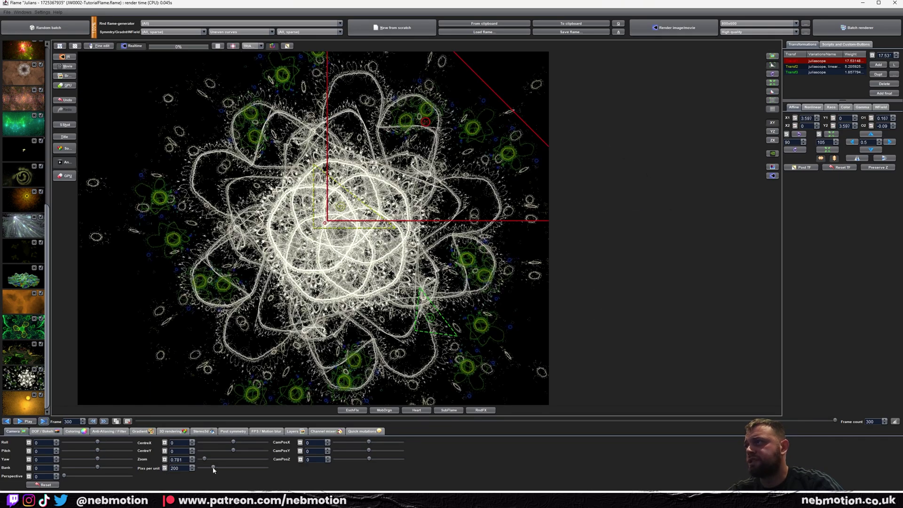
drag(213, 468, 227, 468)
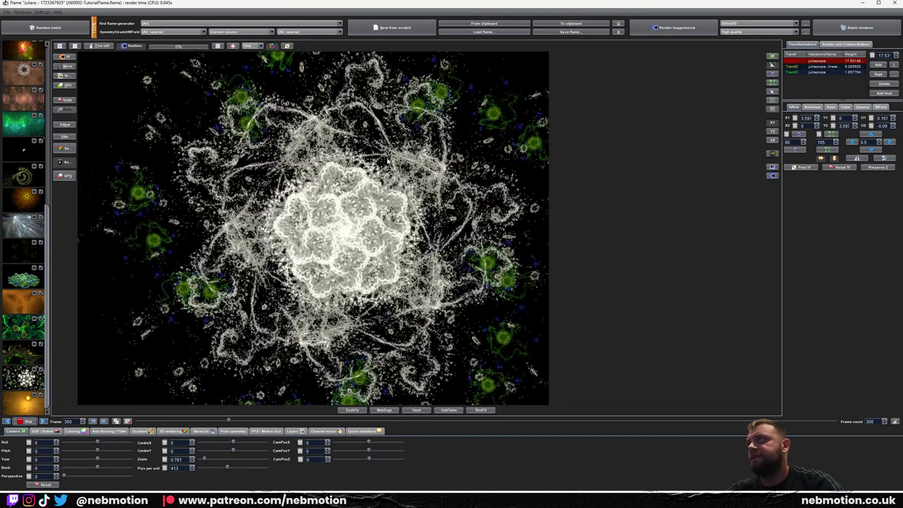
click(25, 421)
click(26, 422)
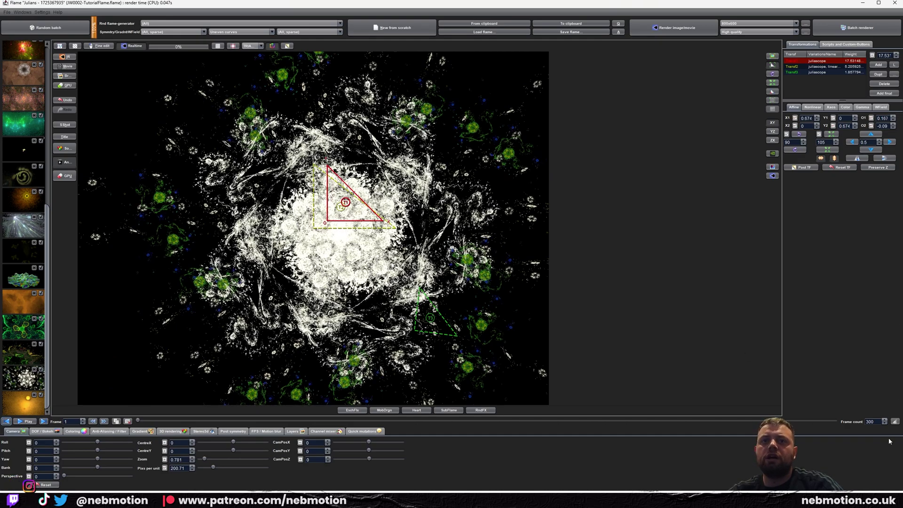
Set the animation's frame count to 600
double_click(870, 421)
text(600)
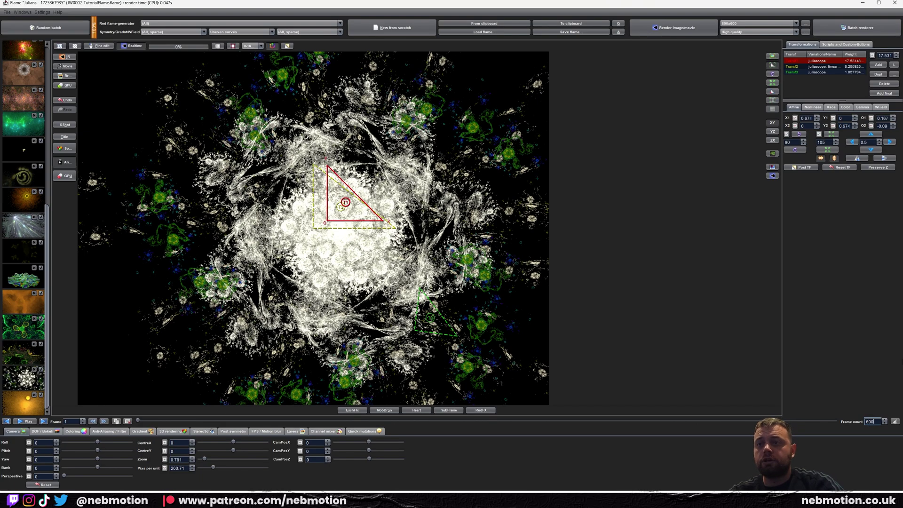
click(867, 422)
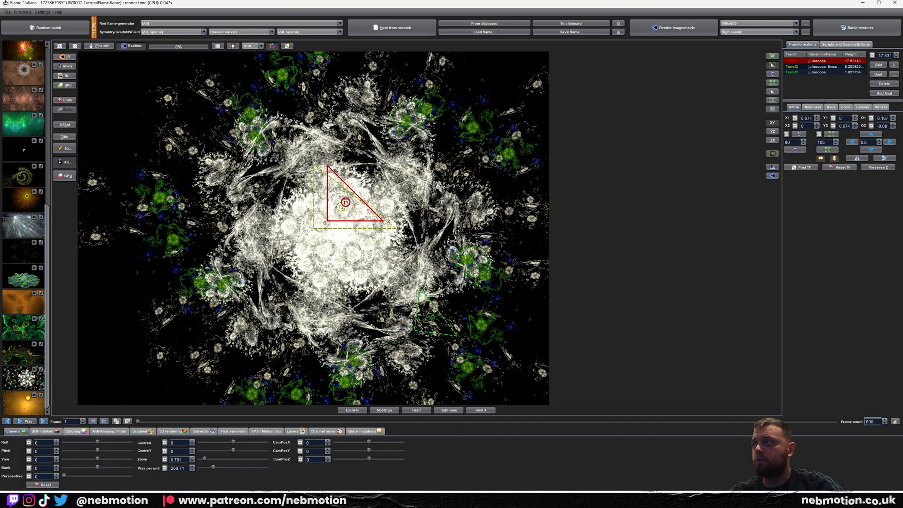
Copy the keyframes of frame 1 to destination frame 600 and play back the animation from the start
click(116, 421)
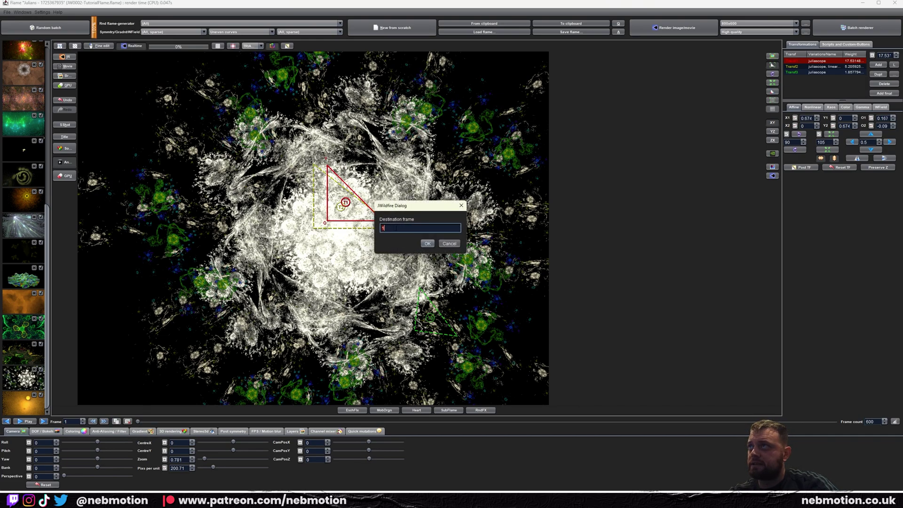
text(600)
key(Return)
click(7, 421)
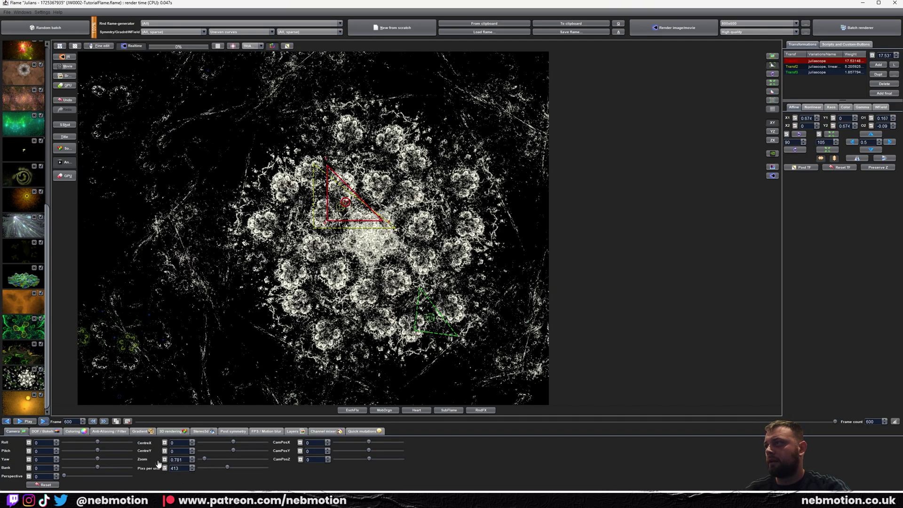
click(7, 421)
click(26, 421)
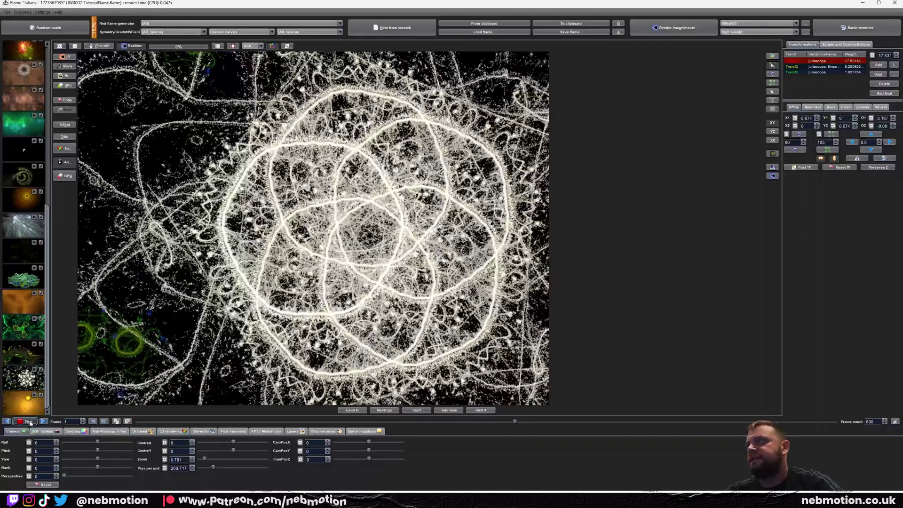
click(25, 421)
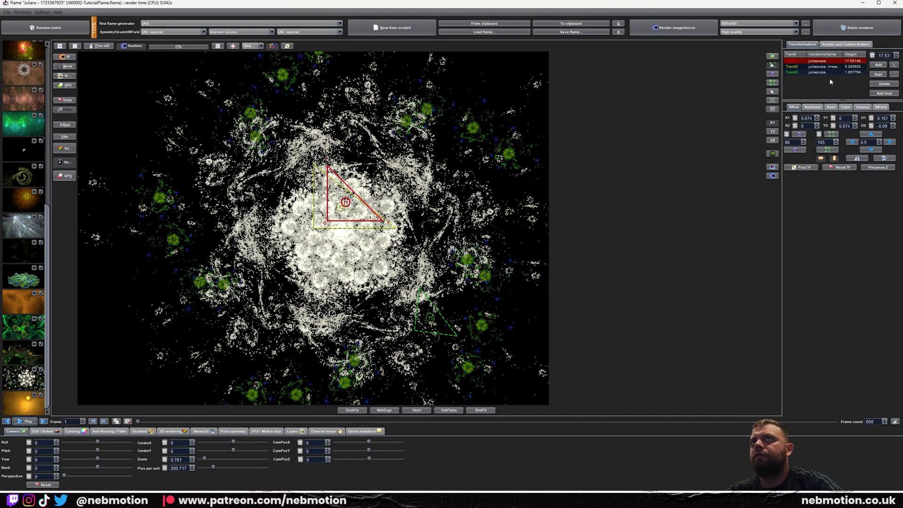
Try adding a point at about frame 131 and value 1.13 to the first transform's X1 motion curve, then discard the edit
click(794, 118)
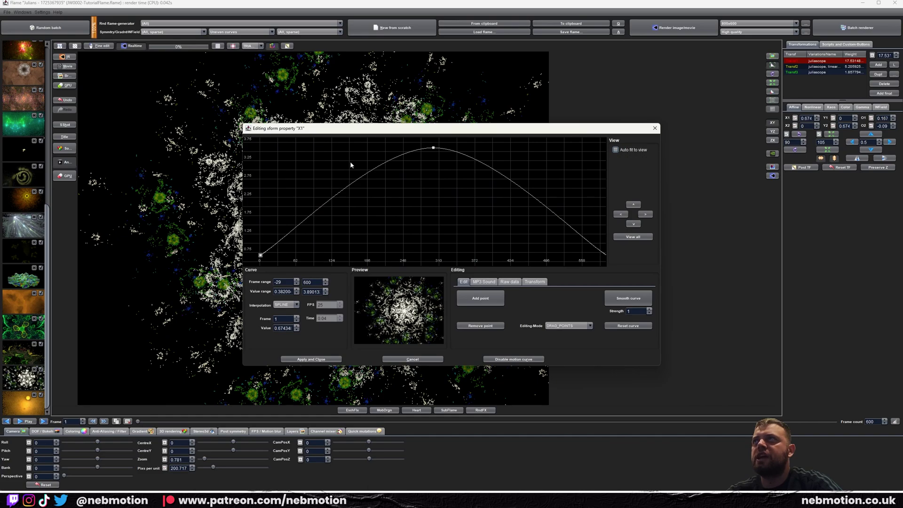
click(475, 299)
drag(343, 196, 335, 238)
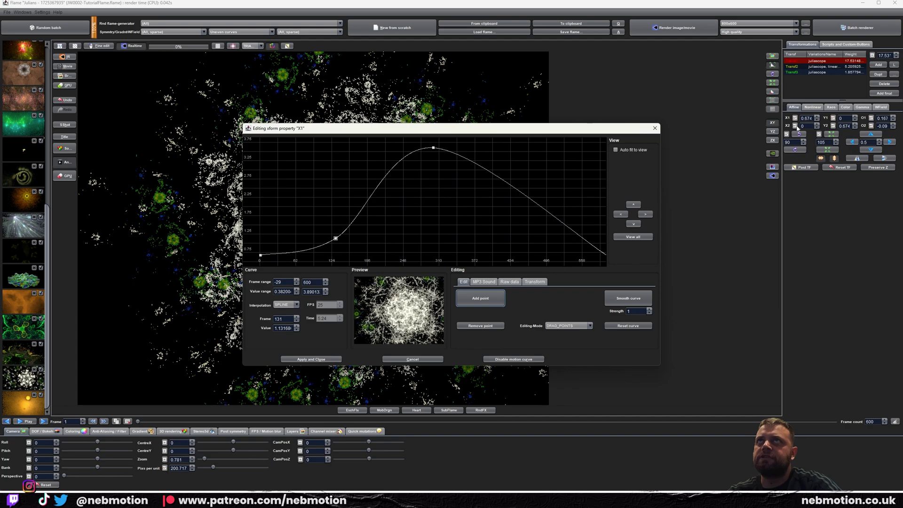
click(480, 326)
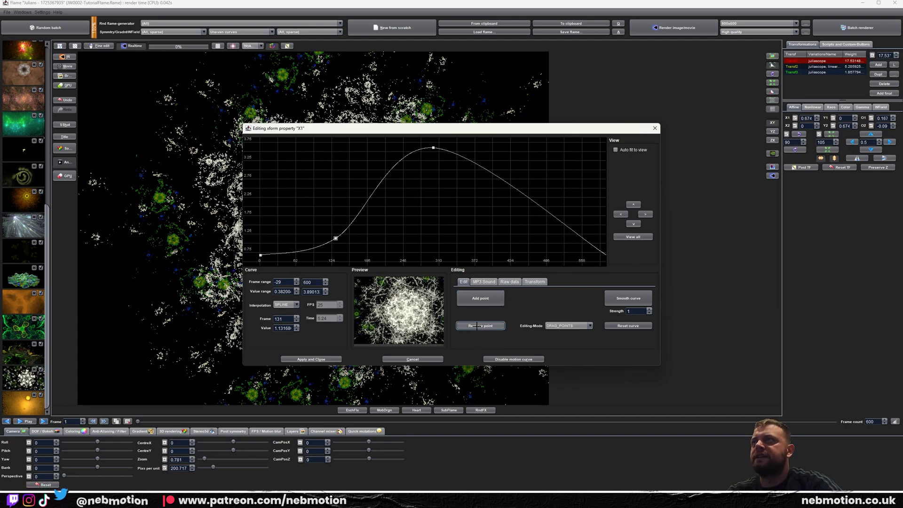
click(335, 237)
click(412, 359)
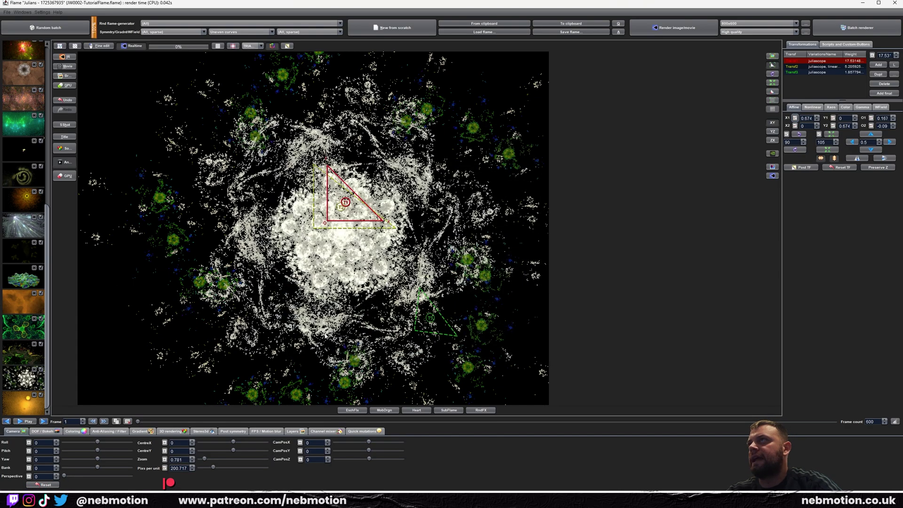
click(24, 421)
click(24, 421)
click(570, 32)
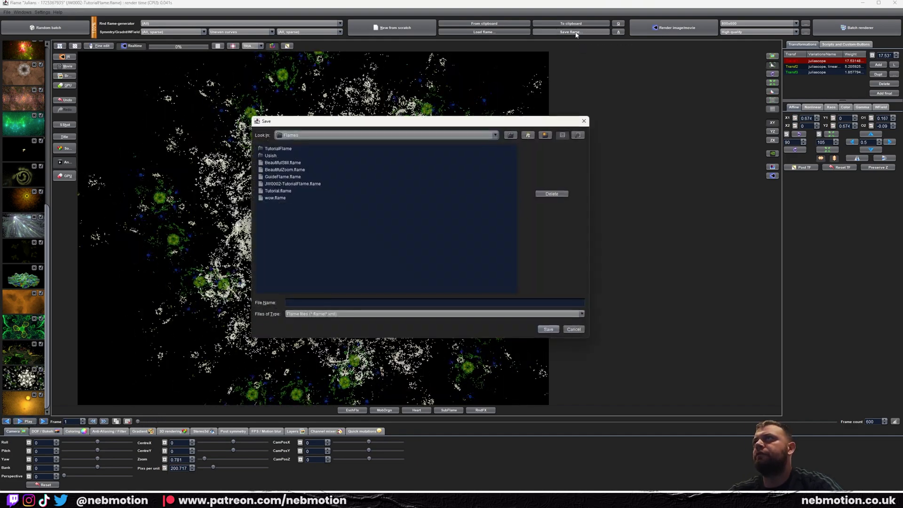
click(575, 328)
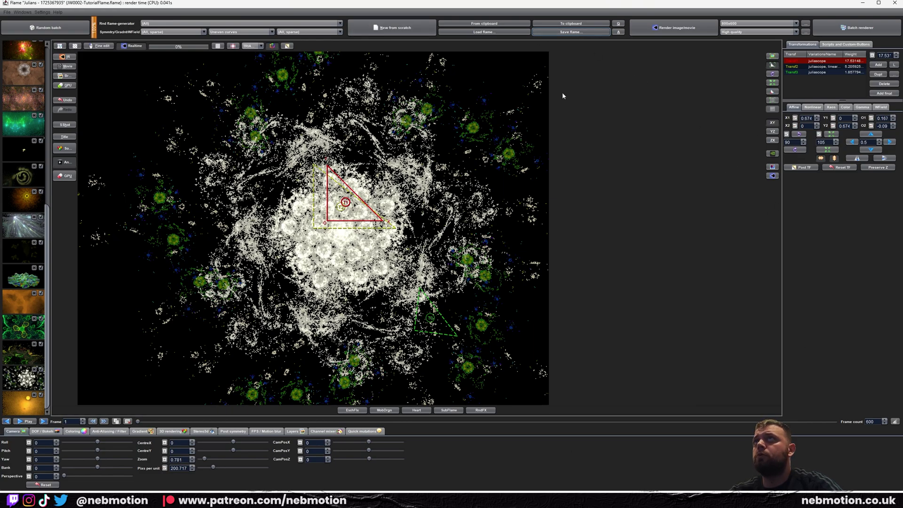
click(741, 31)
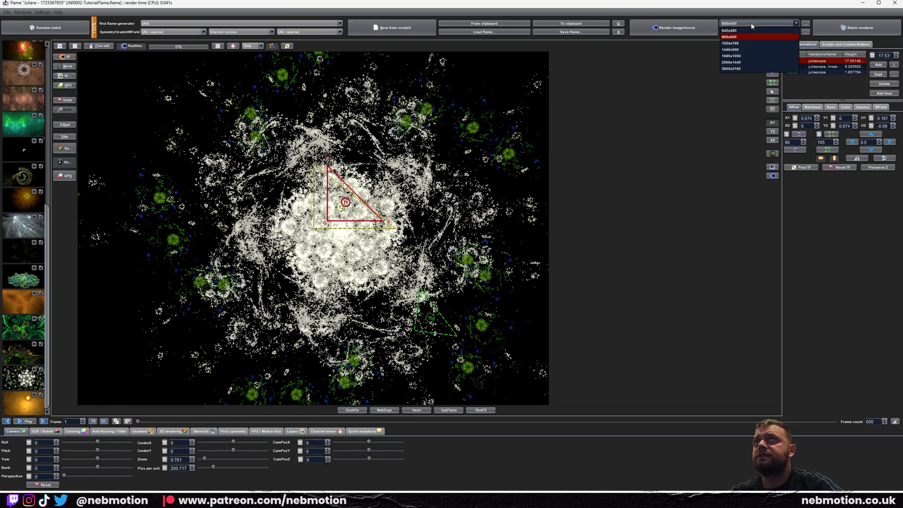
click(741, 32)
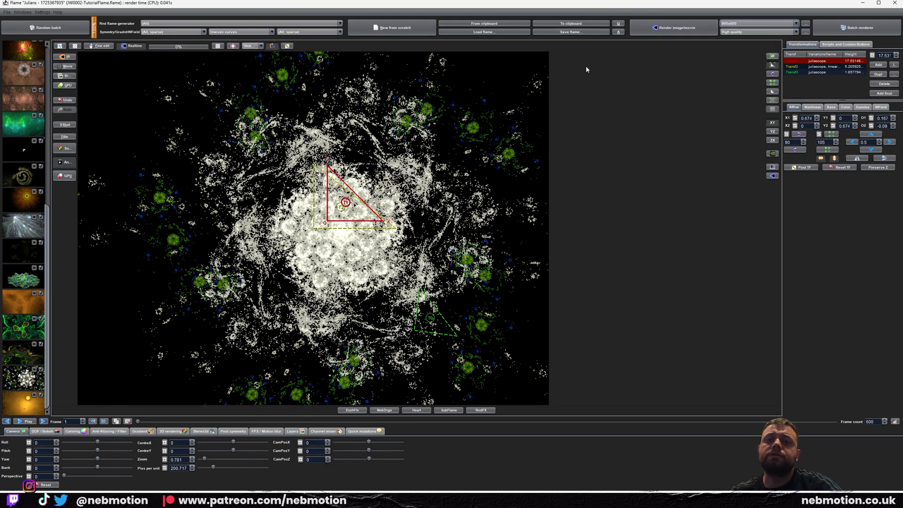
Create a JW0002-Test folder for a movie render and enter JW0002-Test.mp4 as the file name, then cancel saving
click(679, 31)
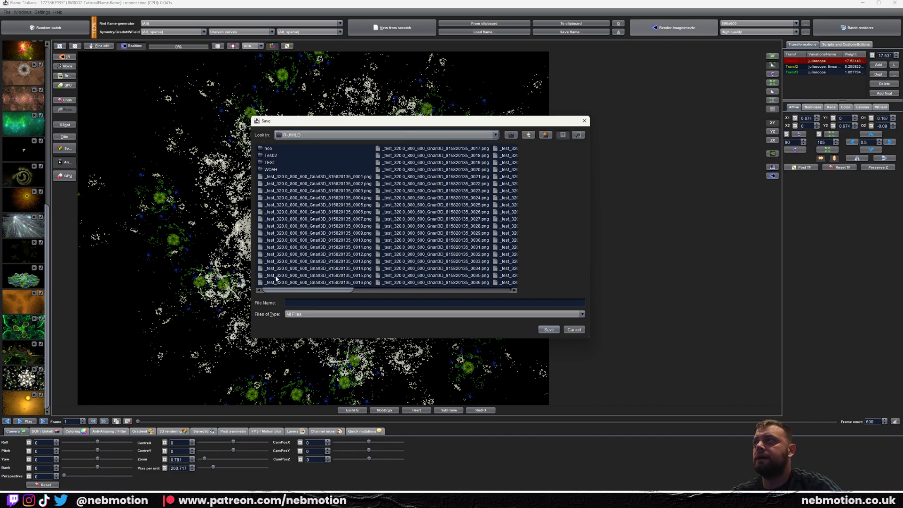
click(545, 135)
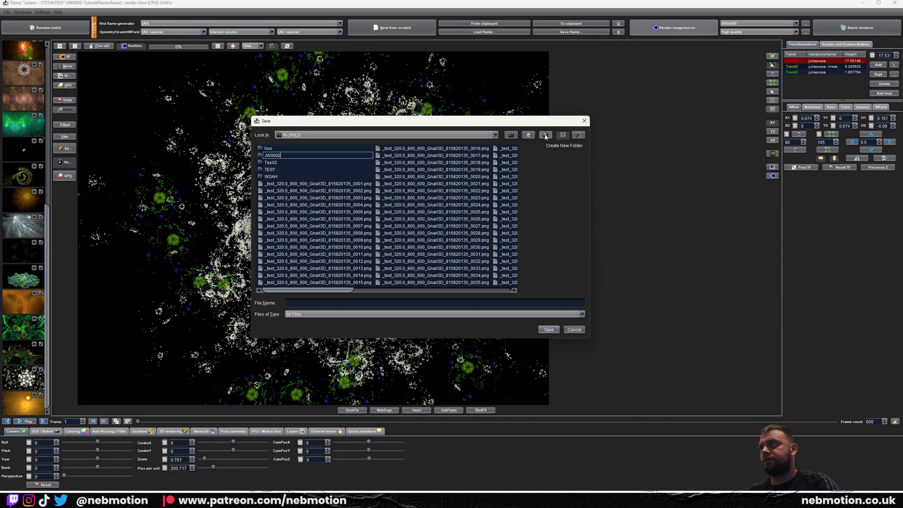
key(Return)
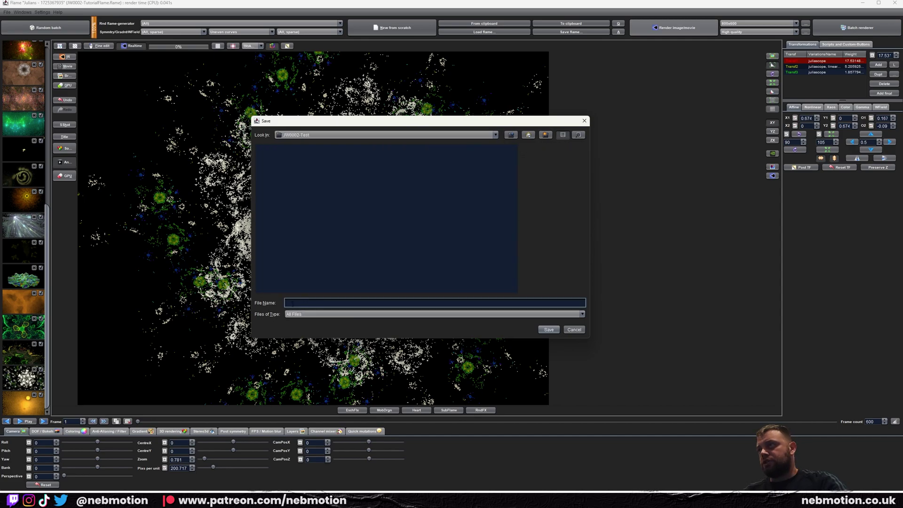
text(JW0002-Test)
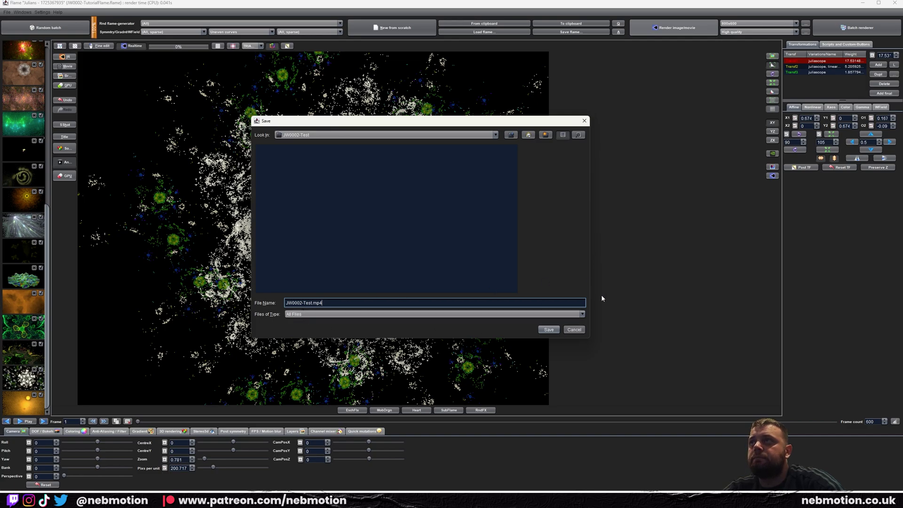
click(573, 331)
Render the current frame with GPU and CPU to compare them, leaving GPU rendering enabled
click(73, 176)
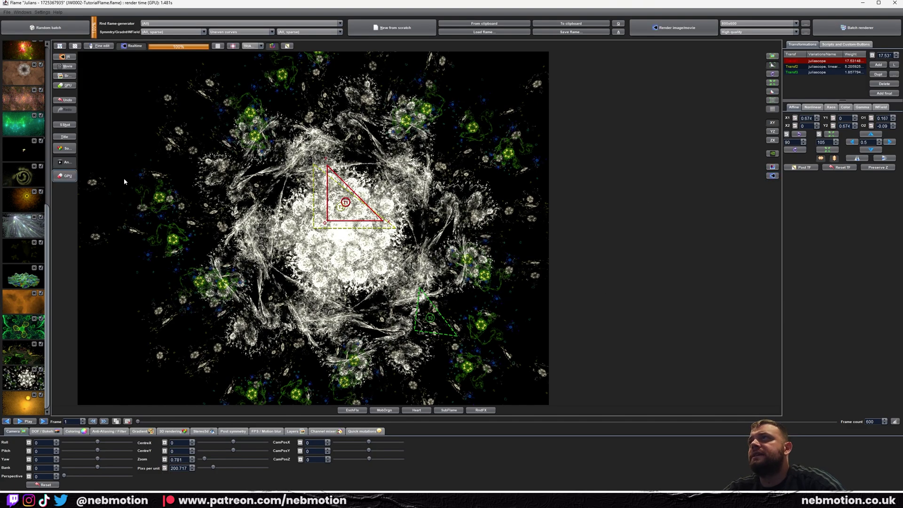
click(773, 175)
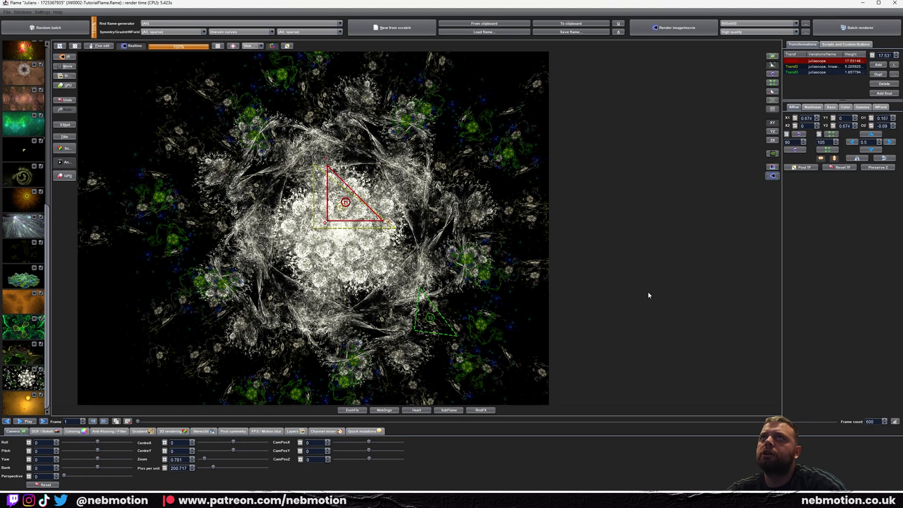
click(774, 155)
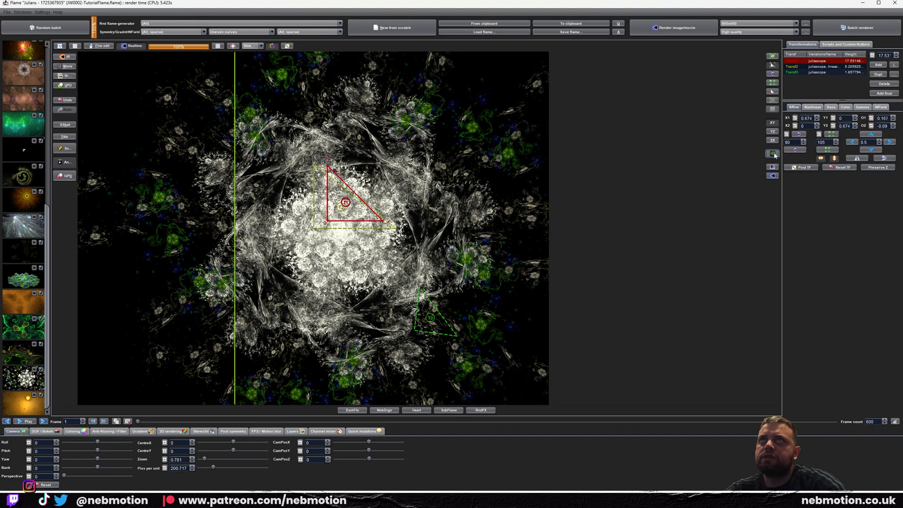
click(773, 176)
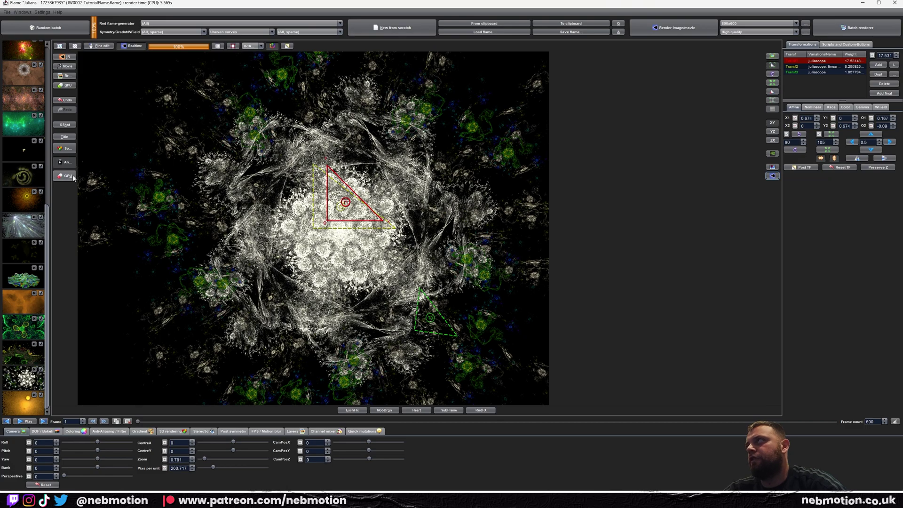
click(773, 177)
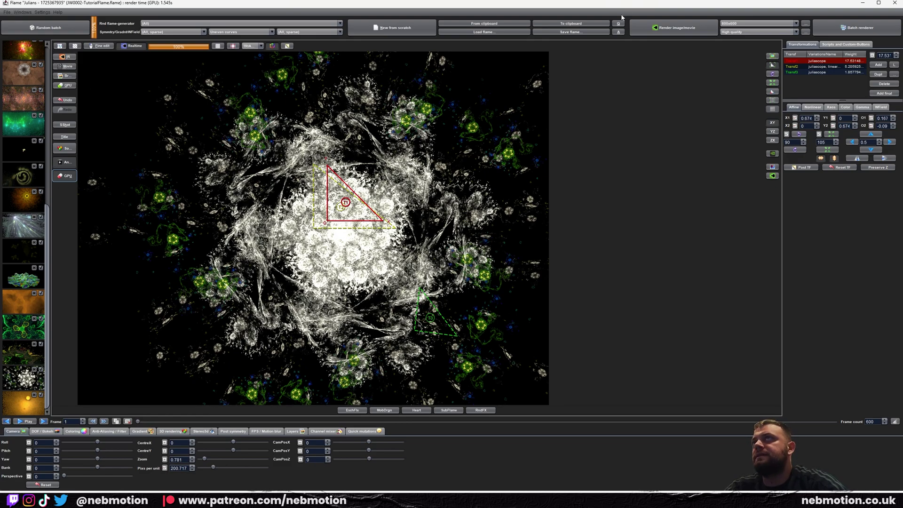
Save the animated flame over the existing JW0002-TutorialFlame.flame file
click(572, 32)
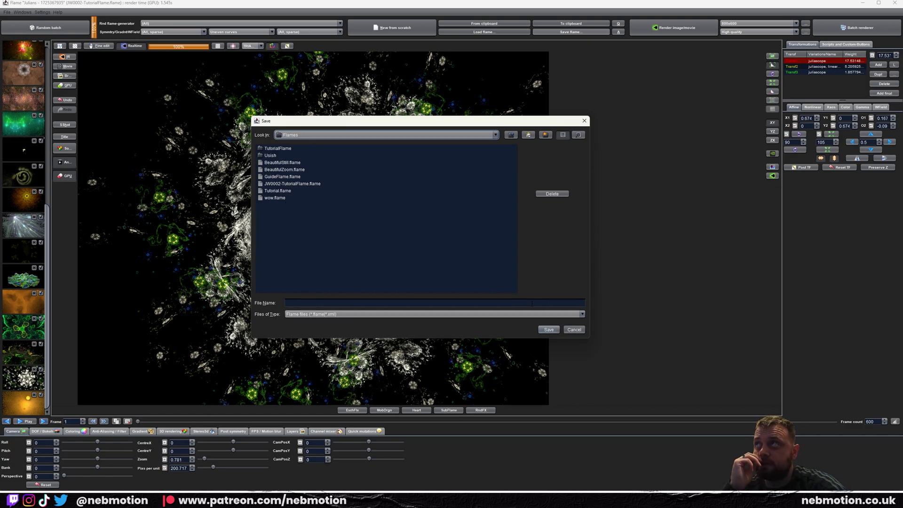
double_click(292, 184)
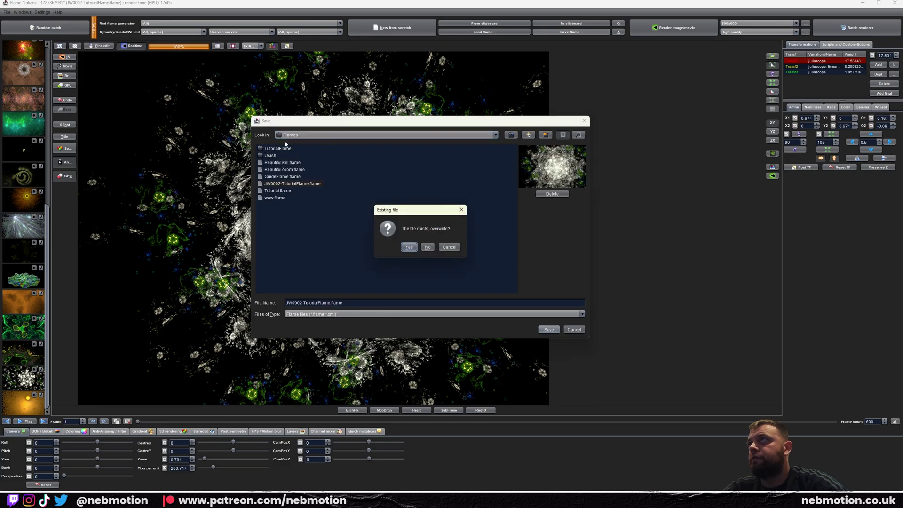
click(409, 247)
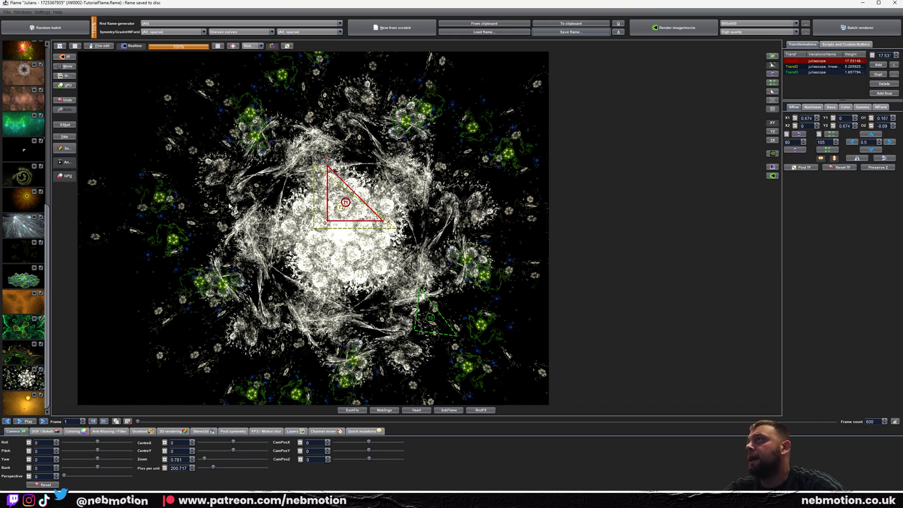
Open the batch flame renderer and add JW0002-TutorialFlame.flame to its render queue
click(22, 12)
click(38, 70)
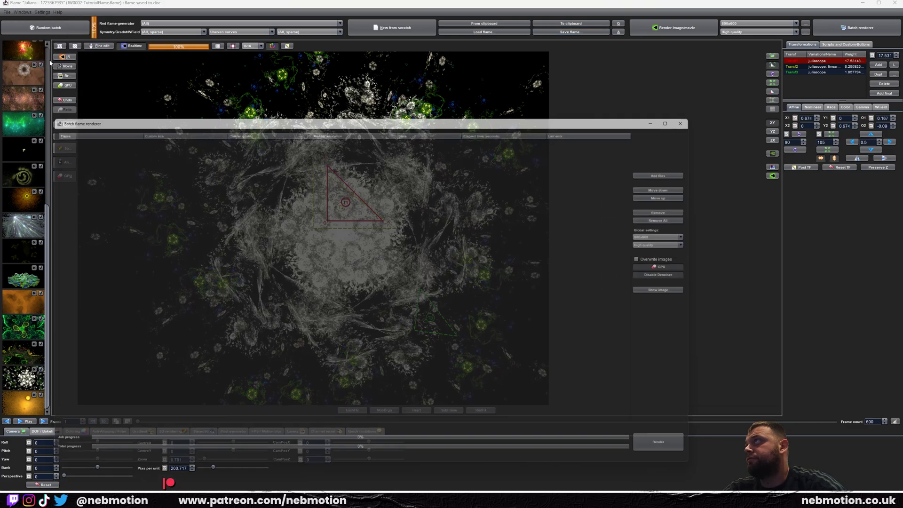
drag(265, 107, 289, 91)
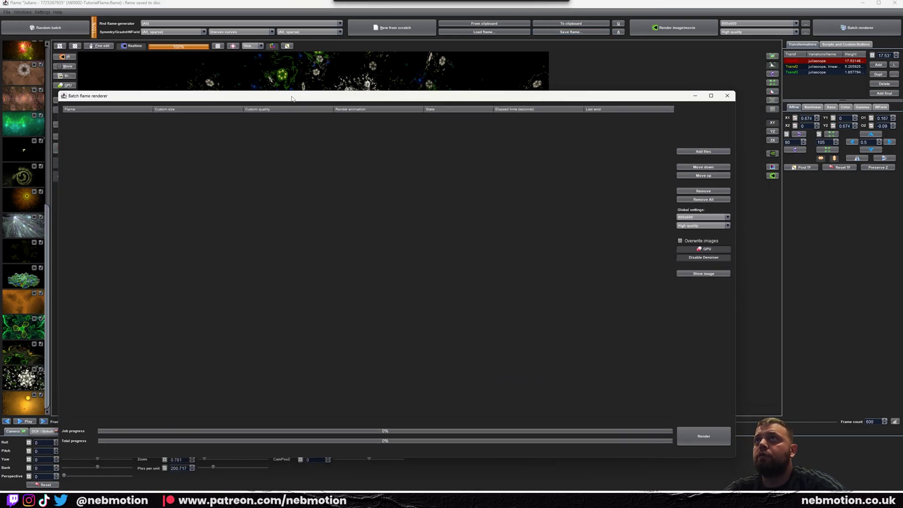
click(703, 151)
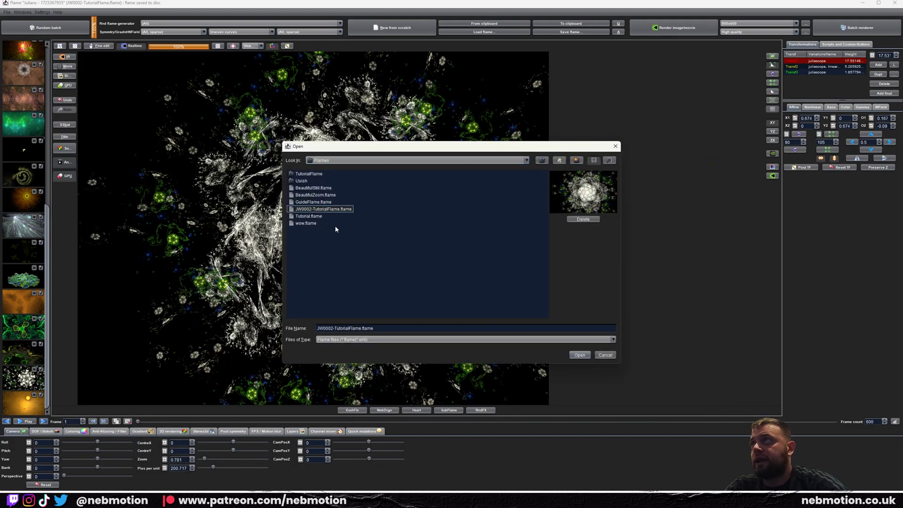
key(Return)
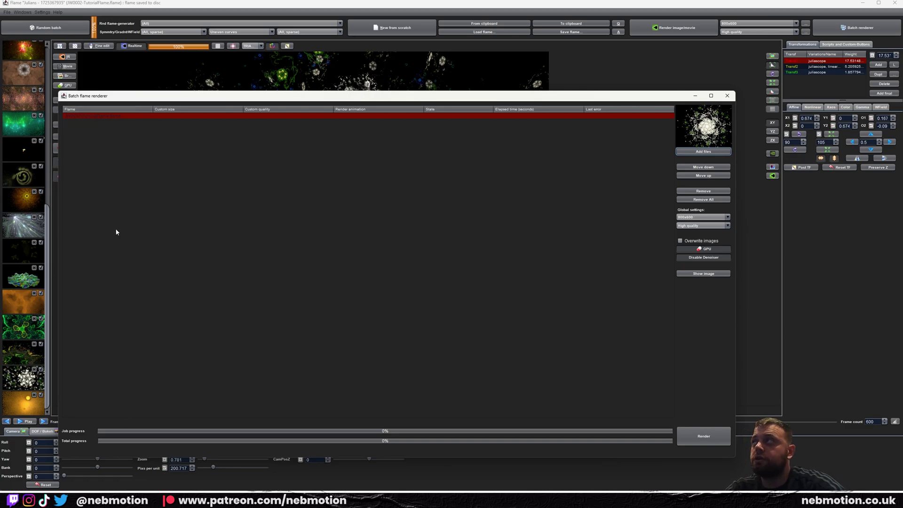
Enable animation rendering for the queued flame at 2560x1440 with the denoiser disabled, and start the batch render
click(355, 118)
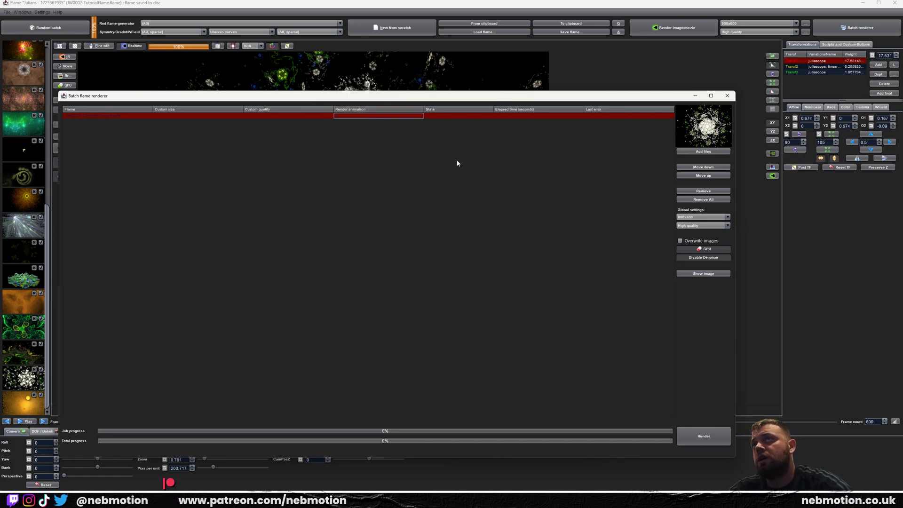
click(698, 216)
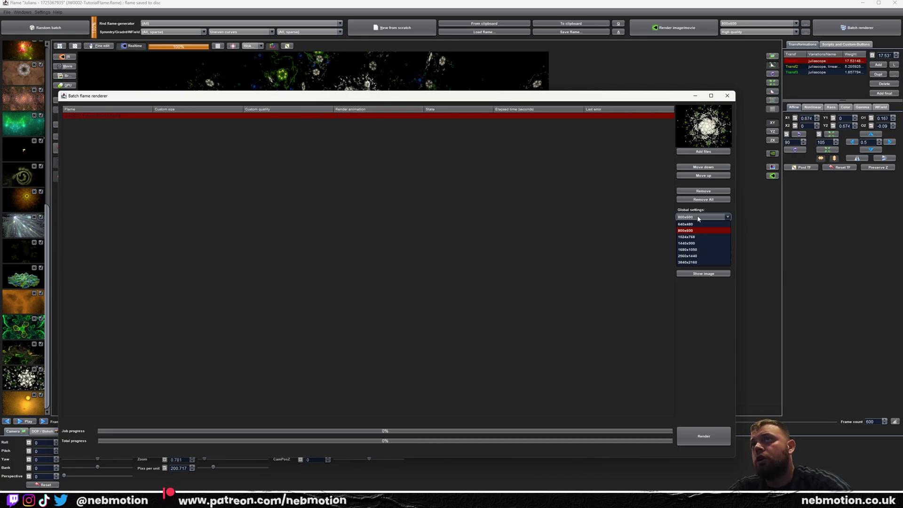
click(698, 256)
click(702, 258)
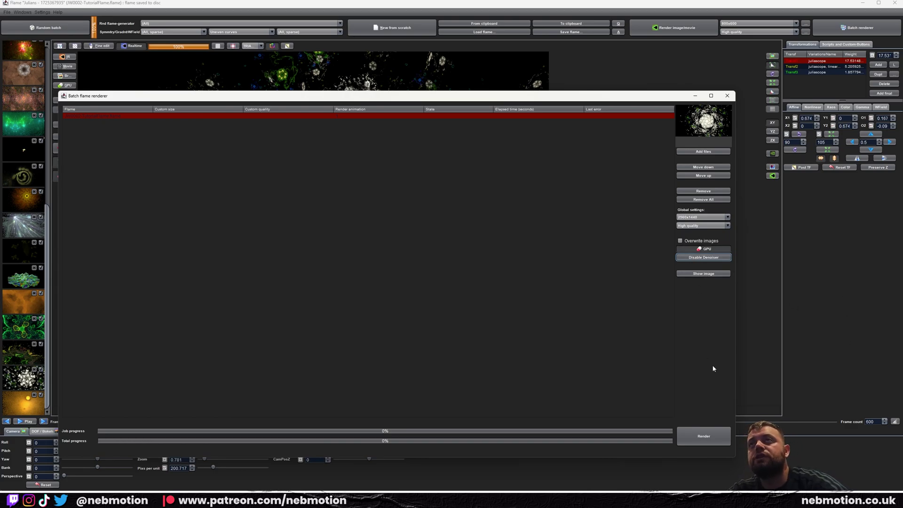
click(709, 435)
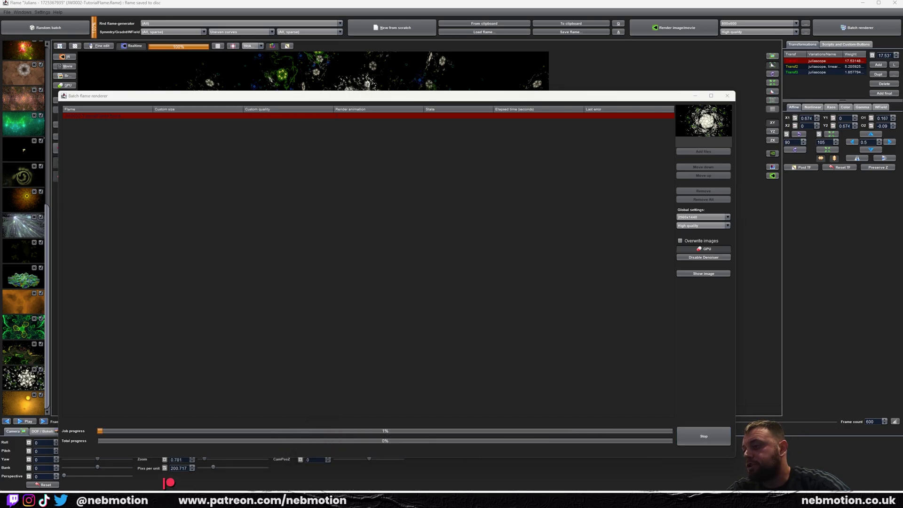
Switch to File Explorer and examine the numbered PNG frames being rendered into the Flames folder
key(alt+Tab)
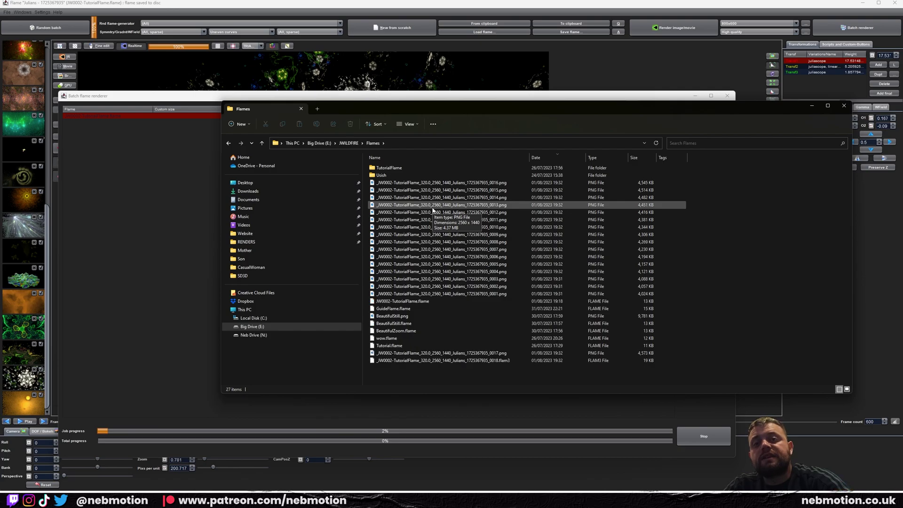
key(alt+Tab)
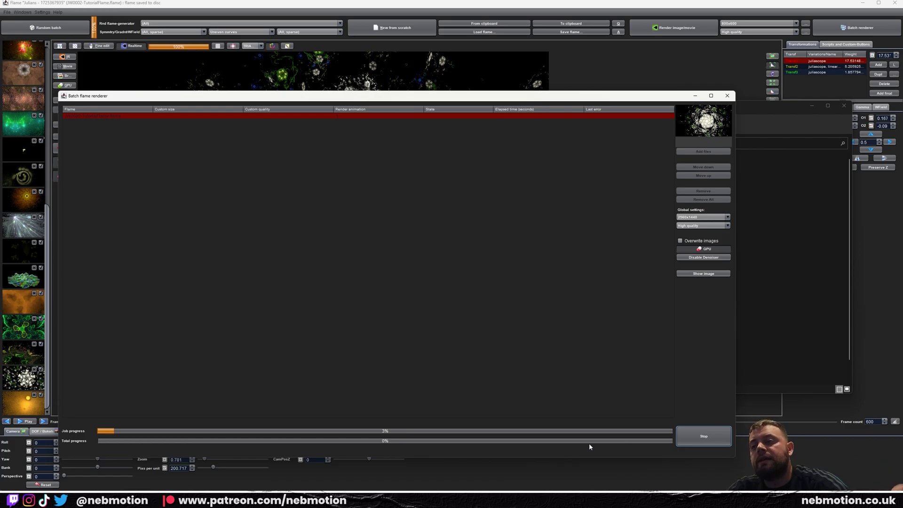
key(alt+Tab)
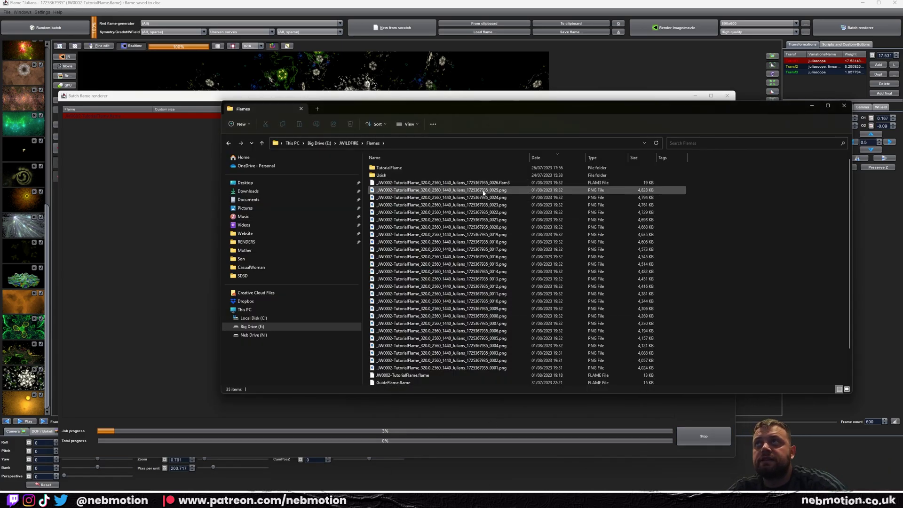
click(522, 220)
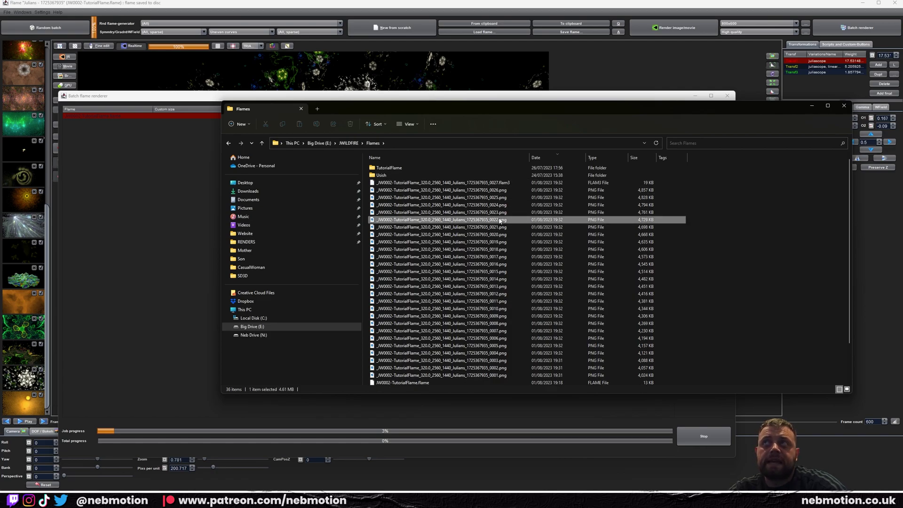
click(498, 361)
click(498, 360)
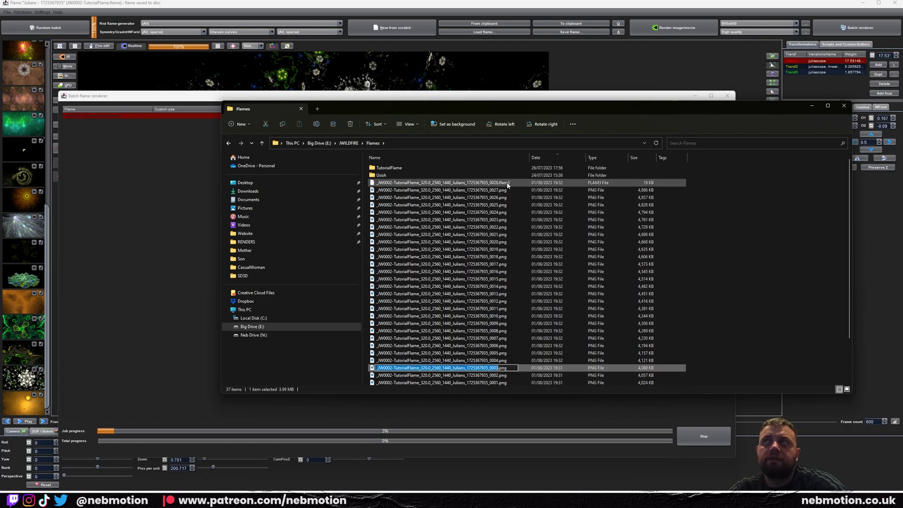